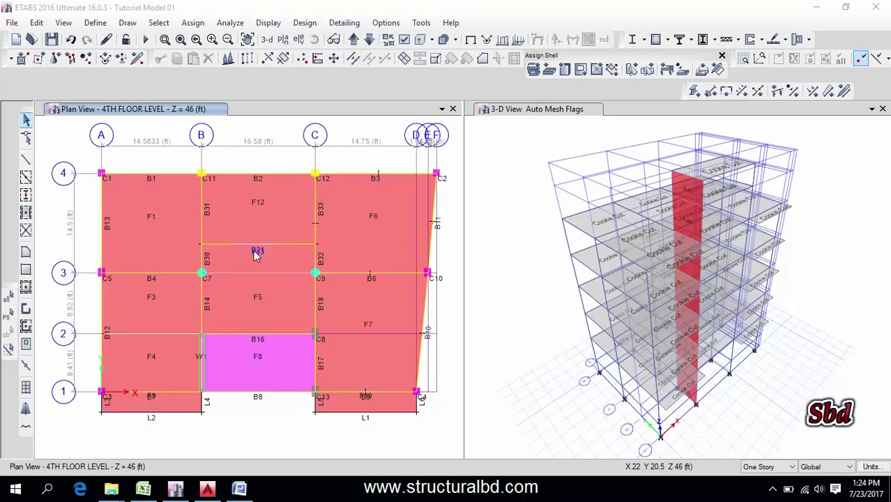
Set the plan view to the TOP story level.
middle_drag(263, 264, 259, 278)
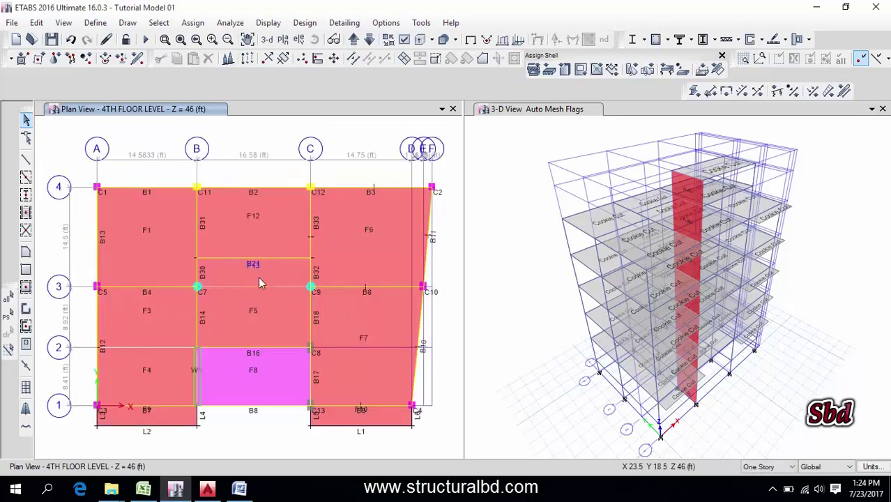
click(267, 239)
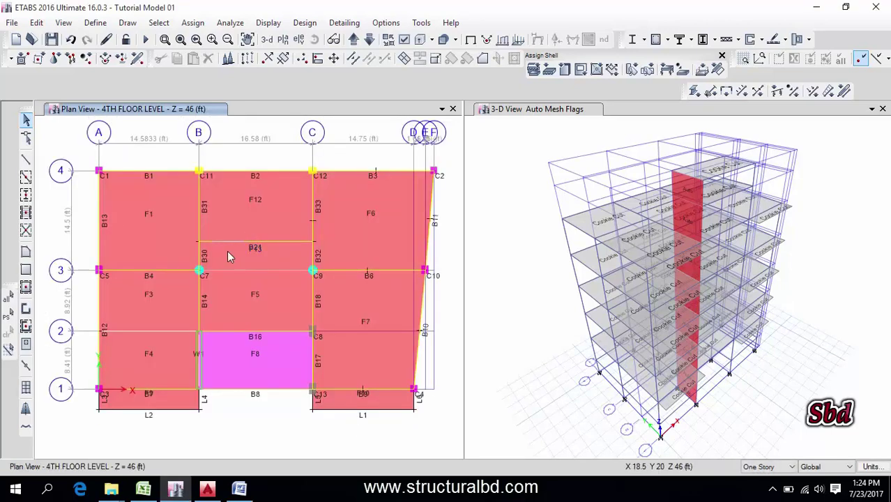
click(284, 40)
click(366, 202)
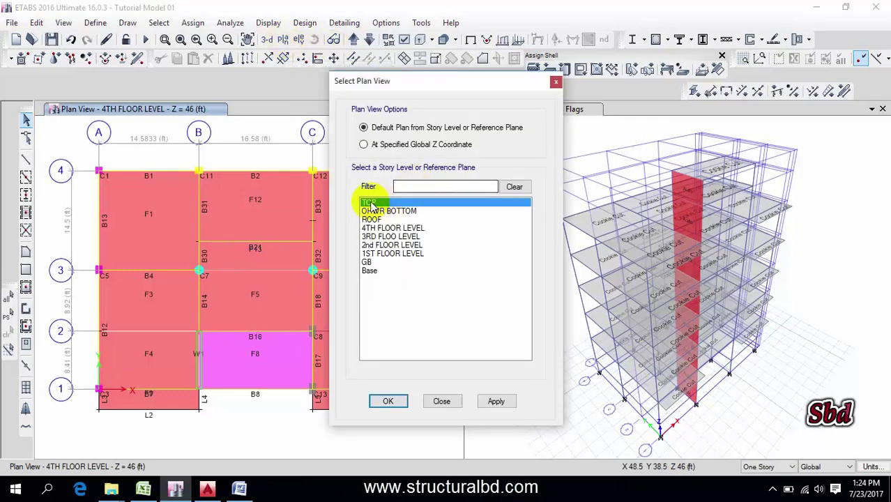
click(497, 401)
click(388, 402)
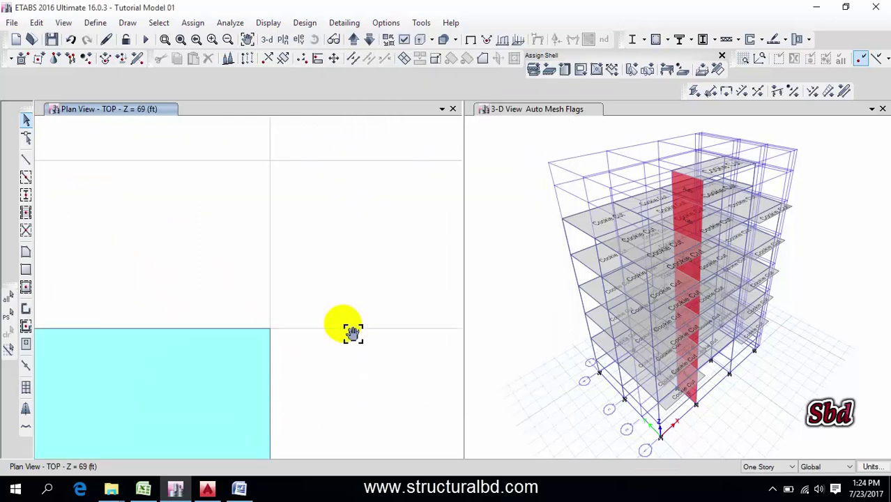
Select everything on the TOP level plan and assign diaphragm D1 to its joints.
scroll(356, 320, down, 3)
drag(439, 369, 206, 207)
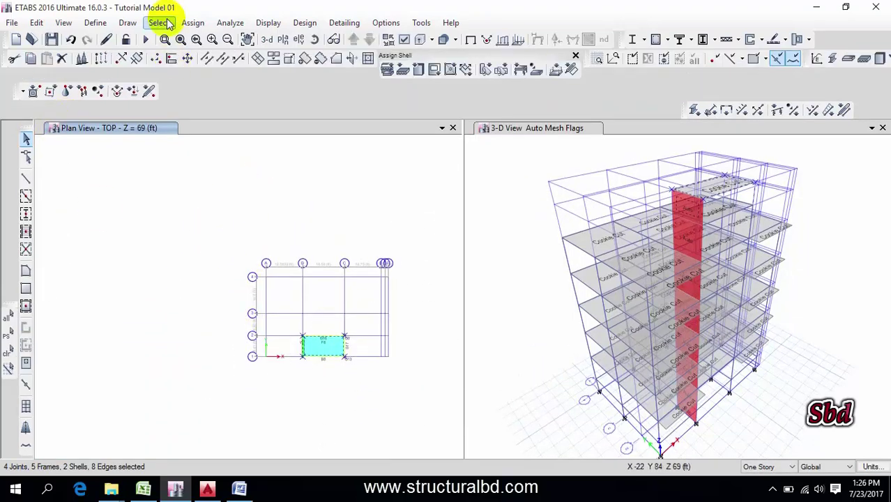
click(192, 23)
mouse_move(213, 41)
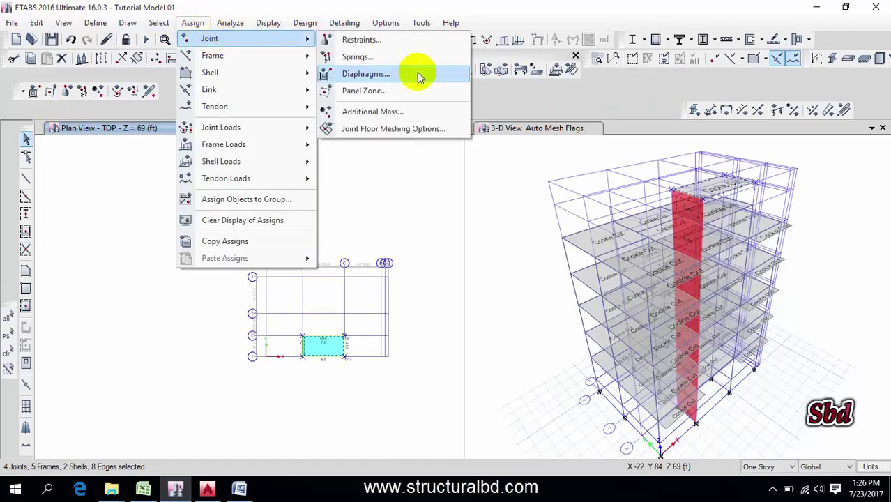
click(418, 74)
click(371, 162)
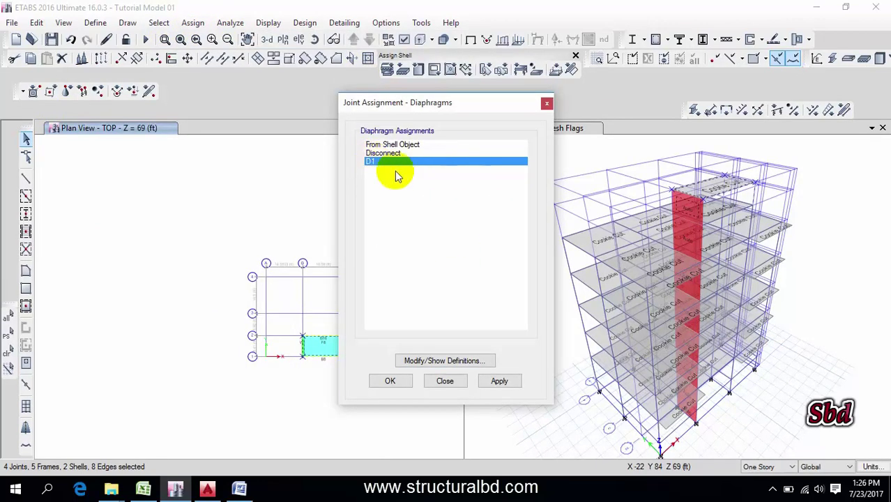
click(501, 381)
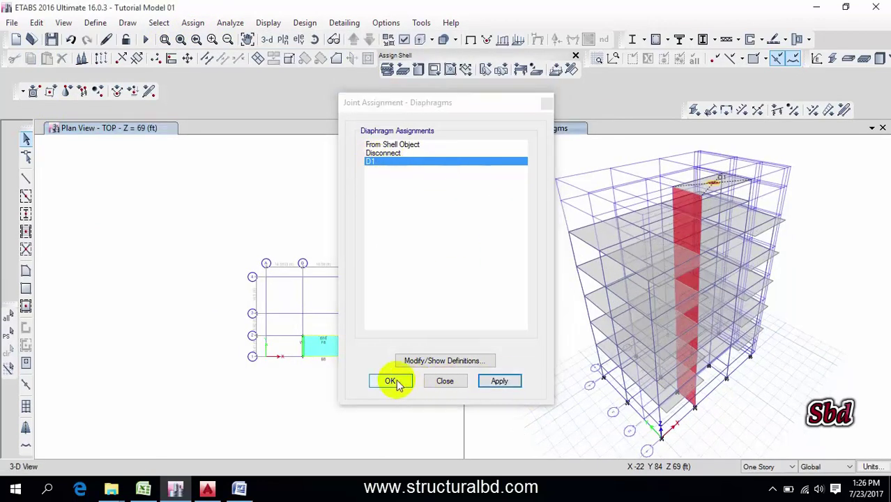
click(390, 381)
Go down to the OHWR BOTTOM plan, select all its objects and assign joint diaphragm D1.
scroll(330, 364, up, 3)
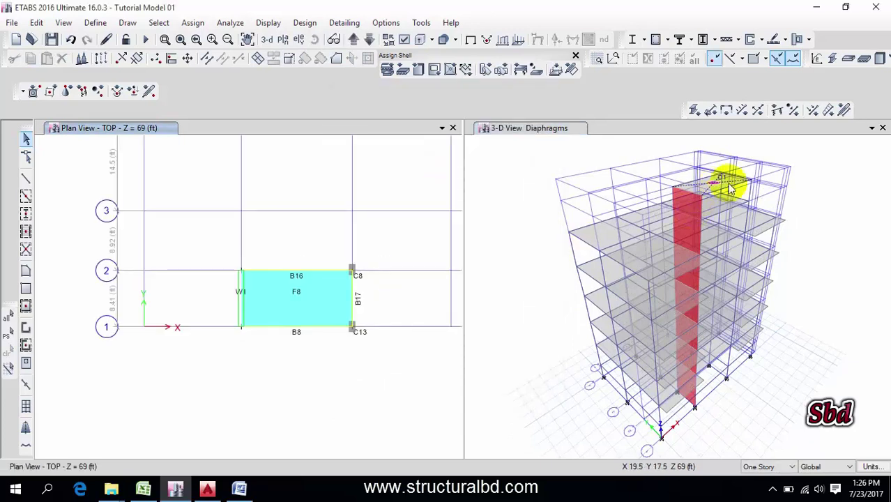
scroll(341, 306, down, 3)
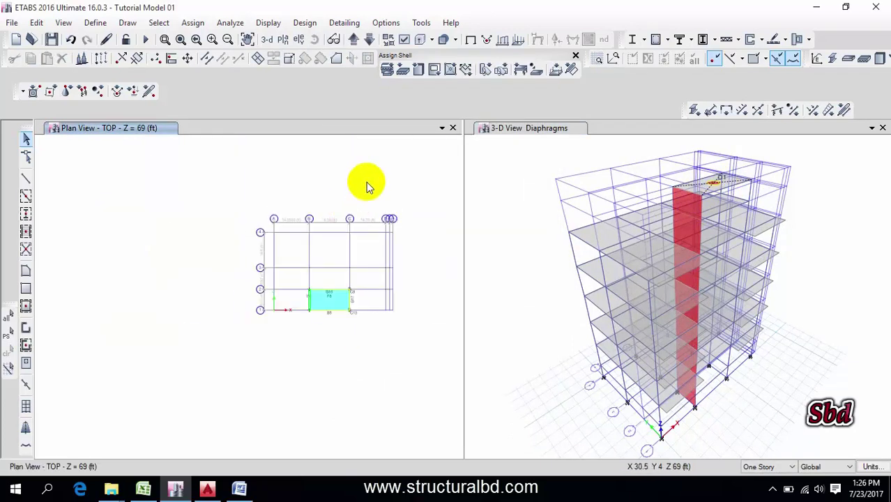
middle_drag(368, 185, 341, 187)
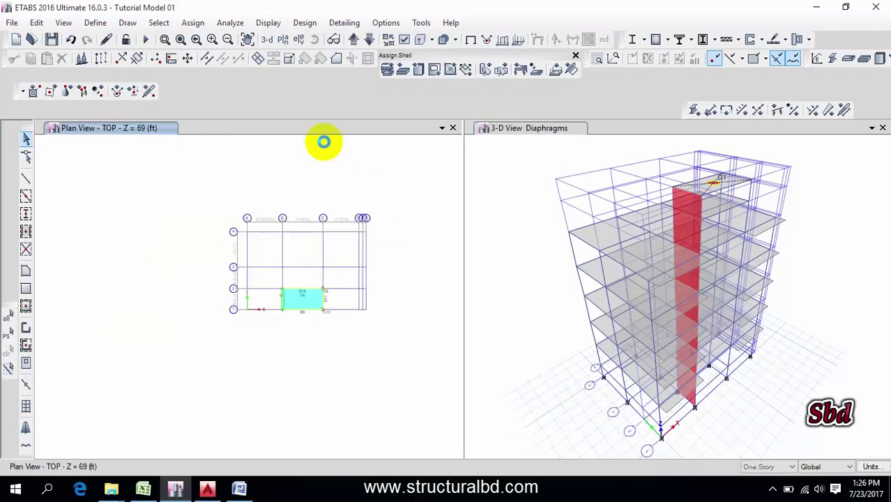
click(369, 42)
scroll(294, 243, up, 3)
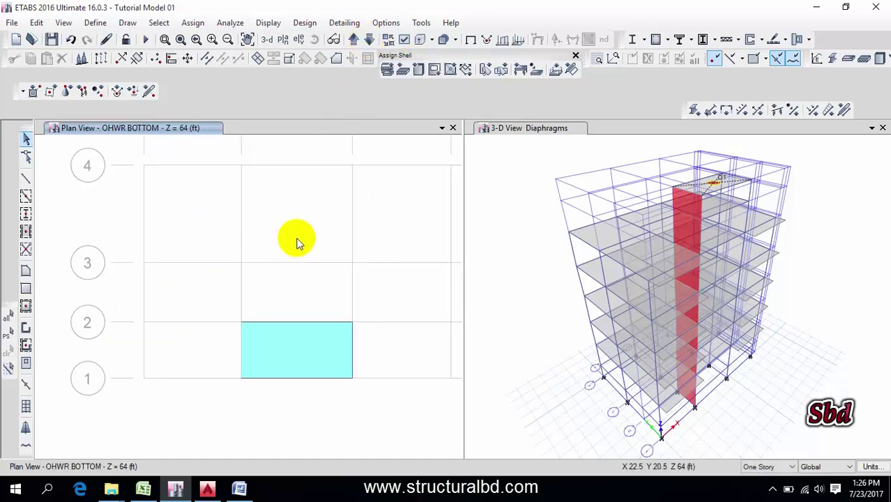
scroll(337, 298, down, 3)
drag(336, 298, 201, 191)
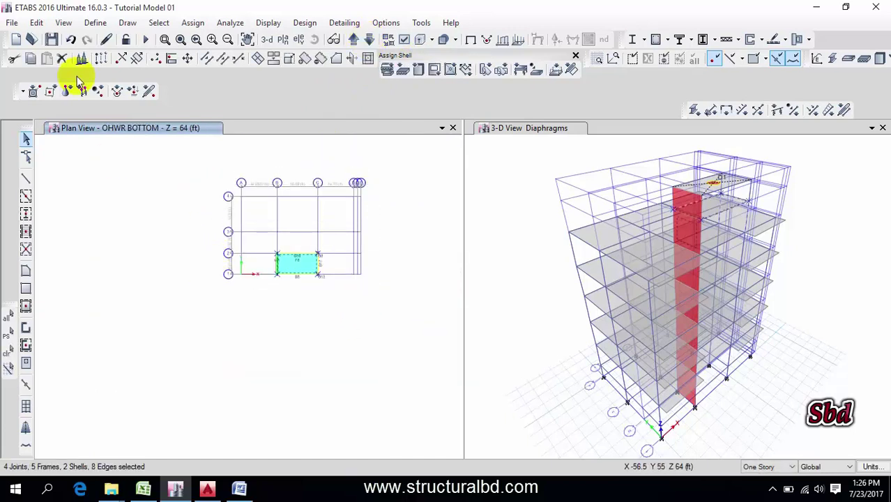
click(35, 92)
click(370, 161)
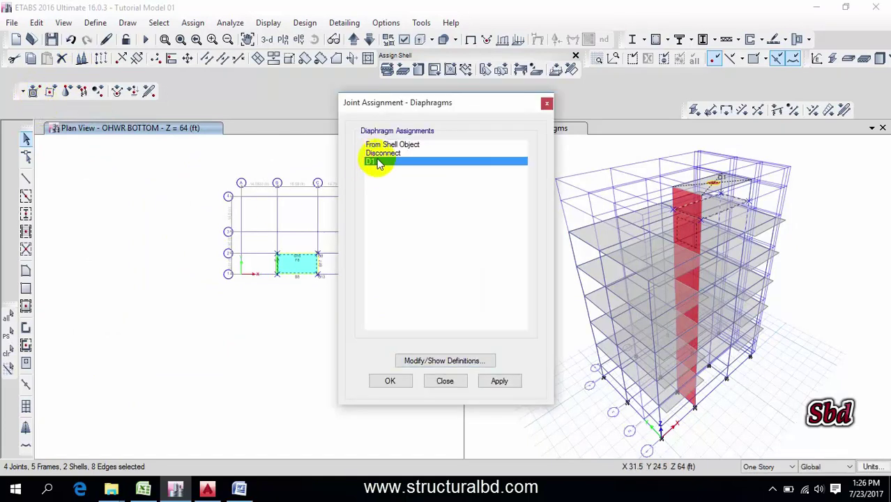
click(494, 381)
click(390, 381)
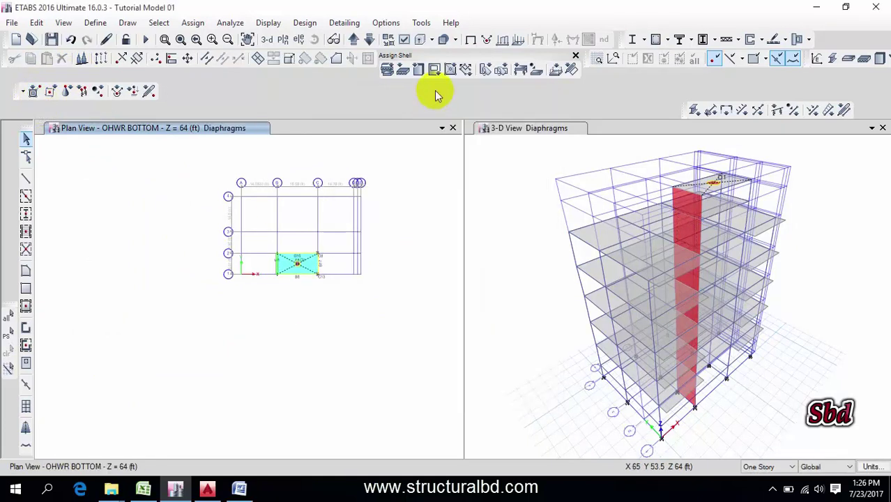
Go down to the ROOF plan, select the whole floor and assign diaphragm D1 to its joints.
click(370, 40)
drag(396, 309, 207, 176)
click(33, 91)
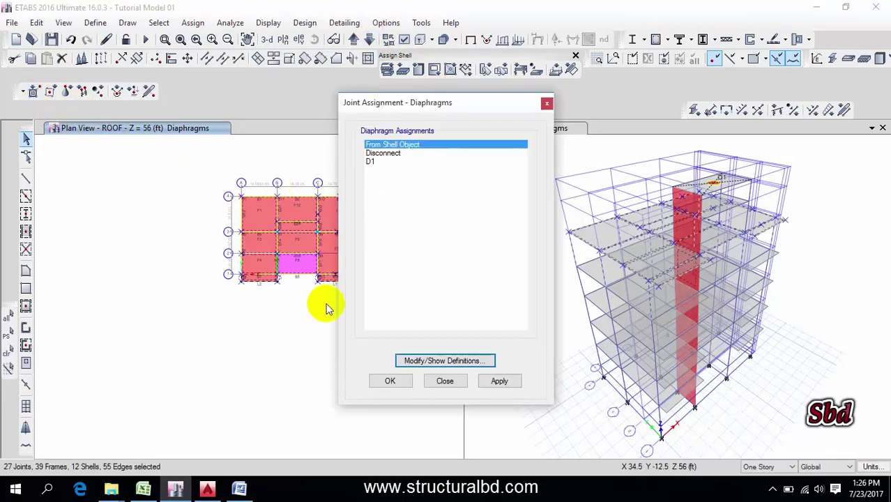
click(369, 161)
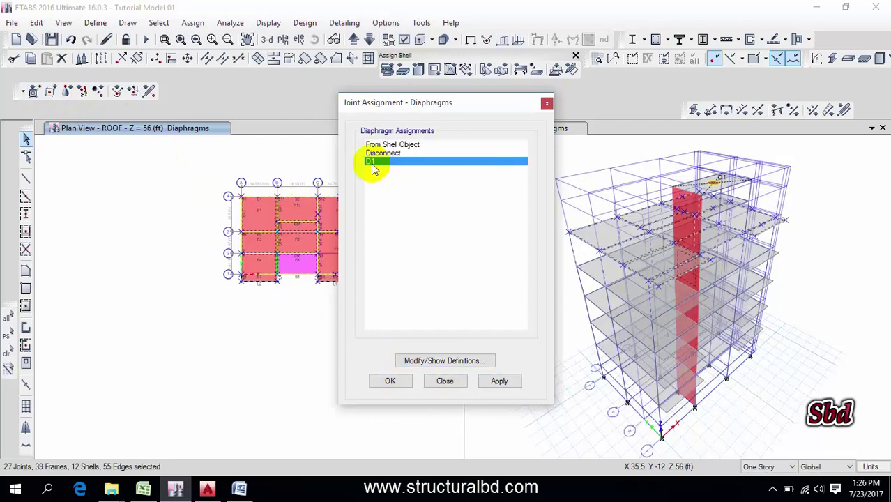
click(499, 381)
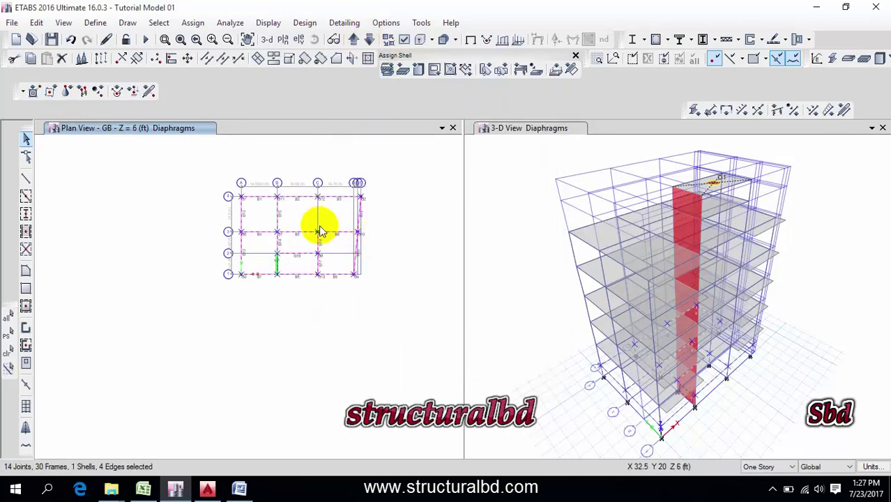
Assign diaphragm D1 to the selected joints on the GB level plan.
scroll(321, 231, up, 5)
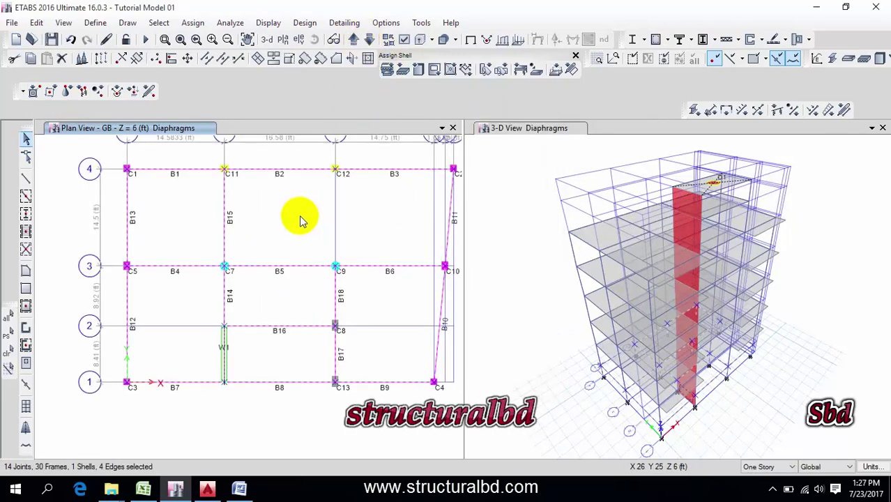
middle_drag(281, 239, 245, 243)
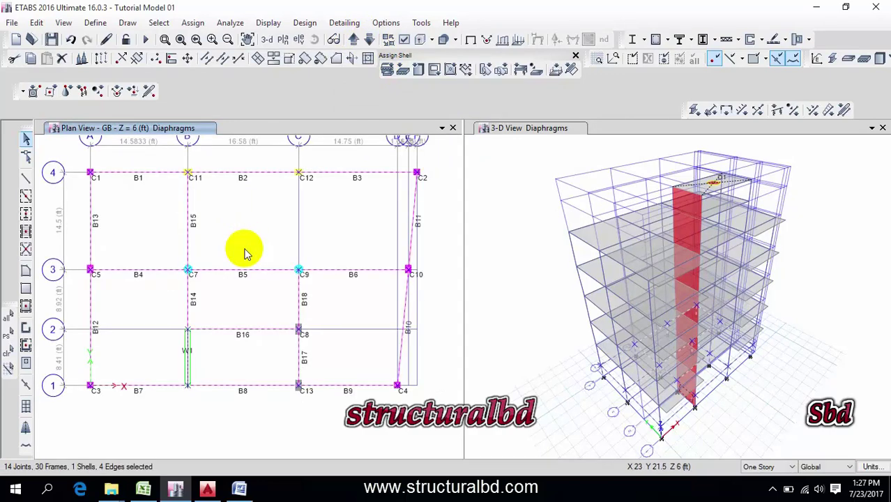
click(34, 90)
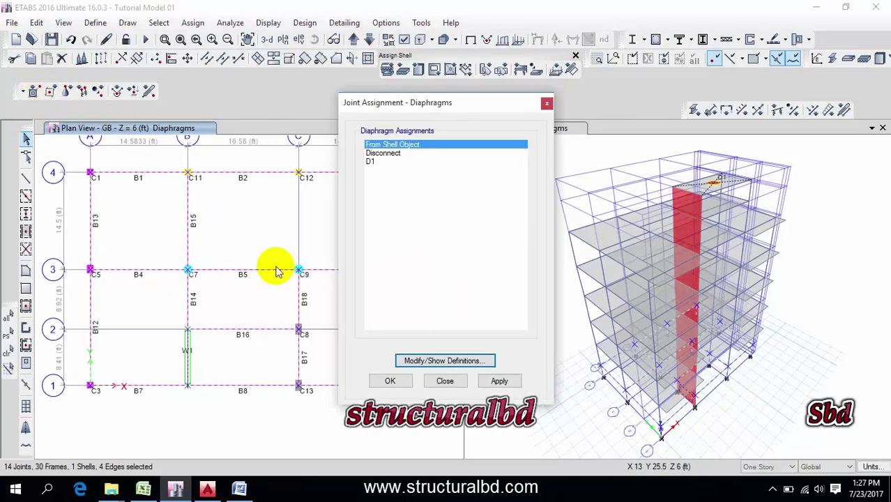
click(380, 161)
click(499, 381)
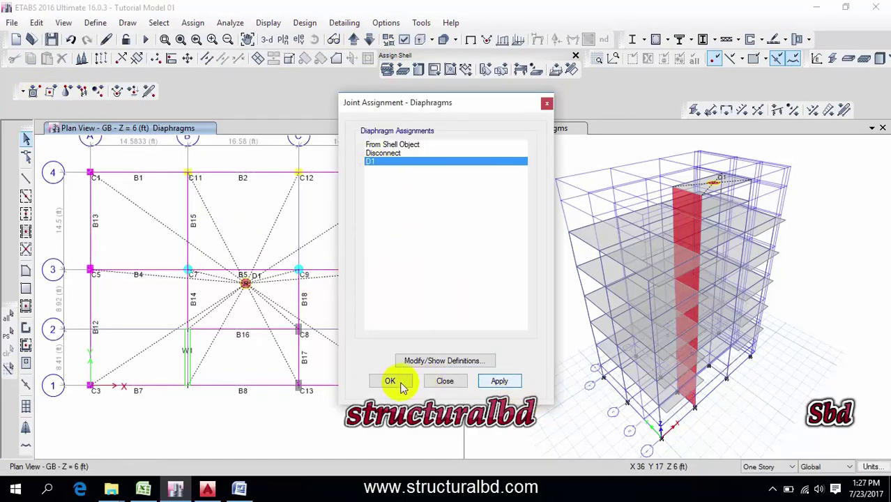
key(Escape)
Run the structural analysis of the model.
scroll(328, 299, down, 5)
scroll(277, 276, up, 5)
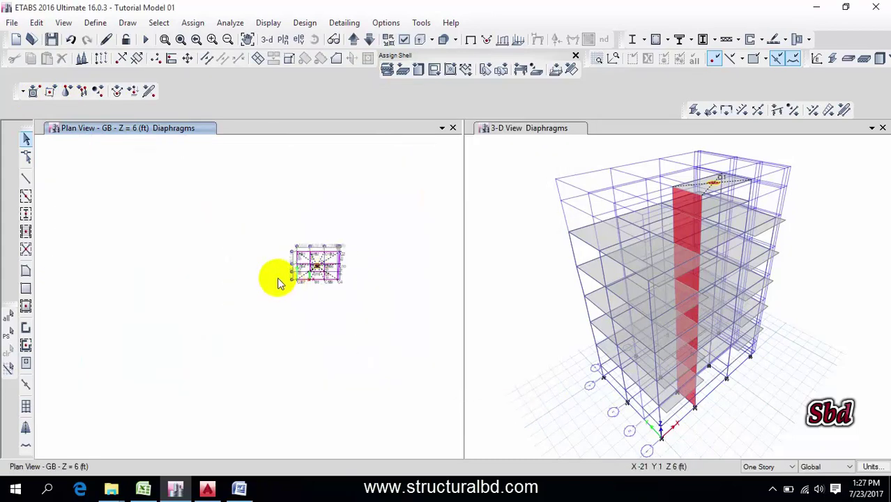
middle_drag(336, 283, 326, 266)
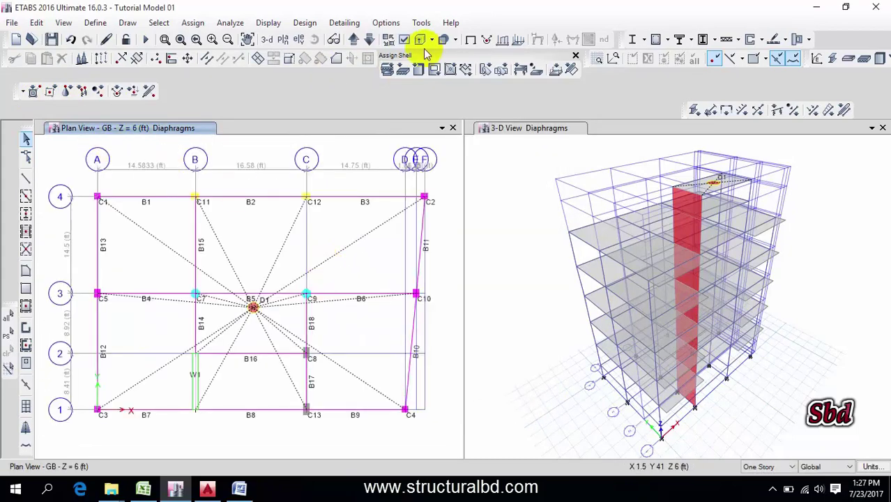
middle_drag(273, 140, 267, 147)
click(230, 22)
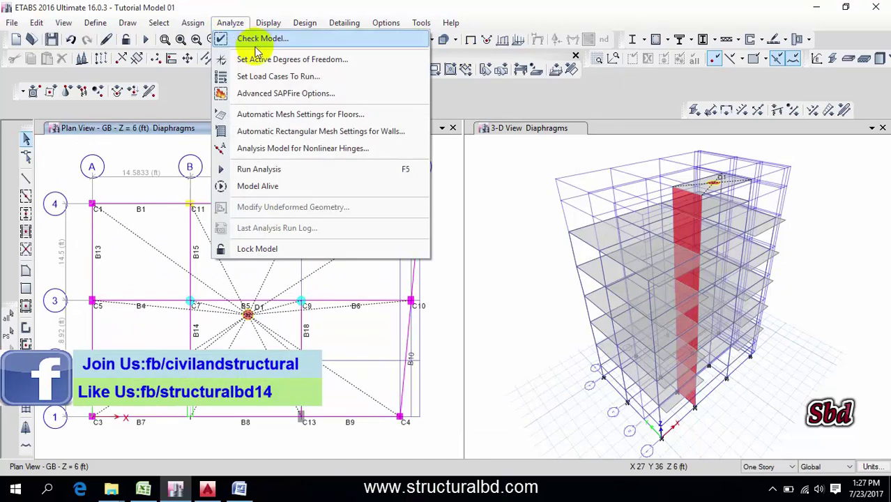
click(259, 169)
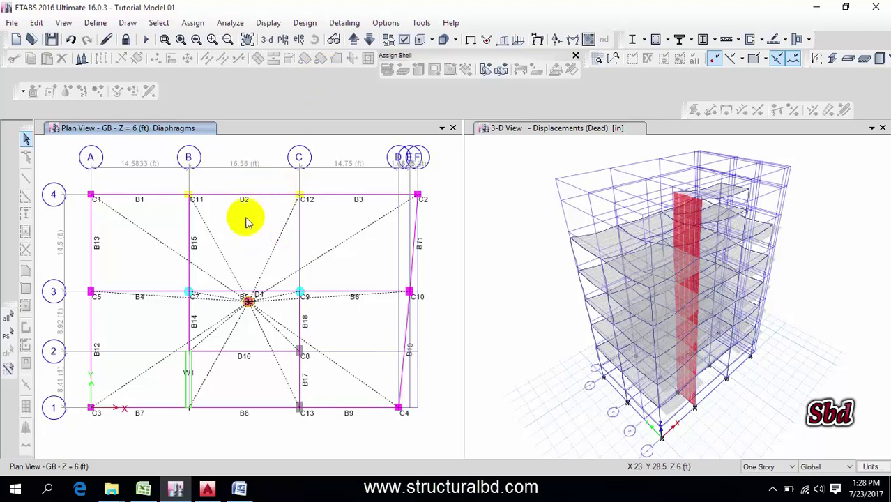
Set the plan view to the Base level.
click(282, 40)
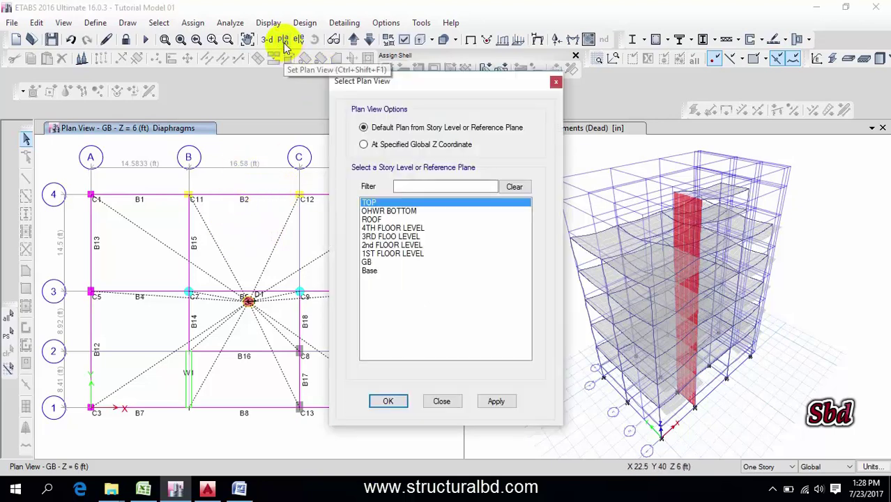
click(369, 270)
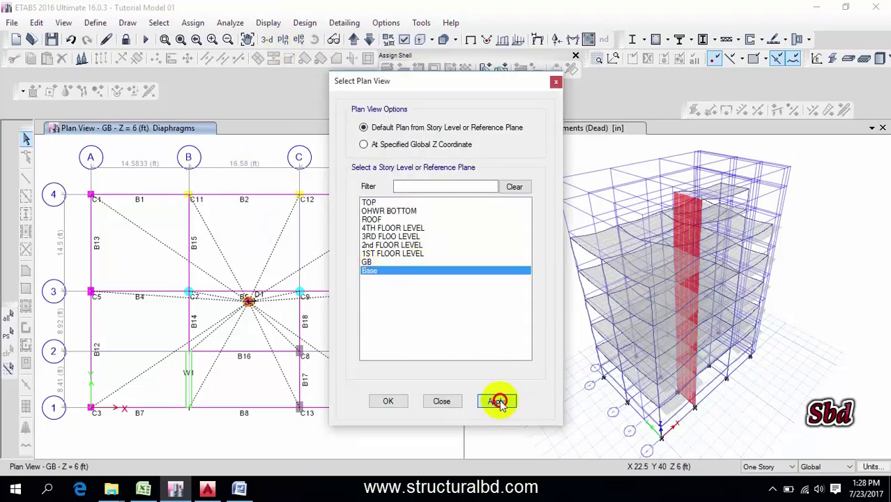
click(496, 400)
click(389, 401)
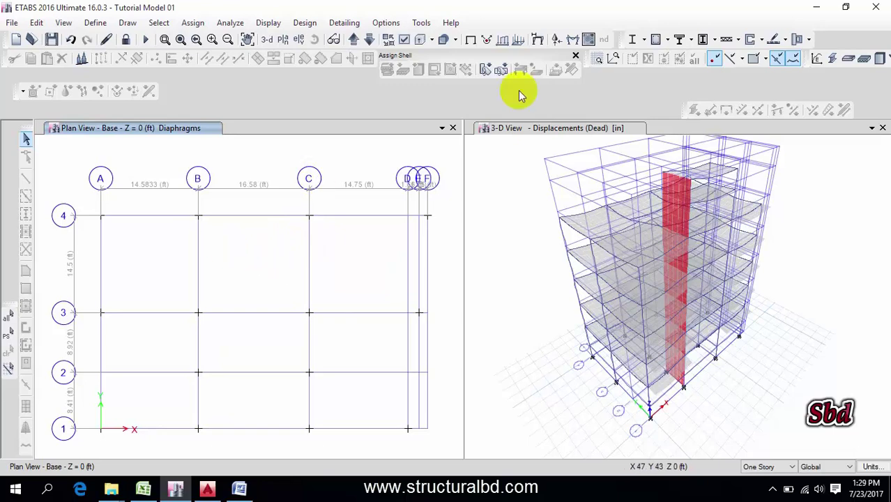
Display the support reactions on the Base plan for the Reaction combination, plotted as arrows with only the Fz component.
click(556, 39)
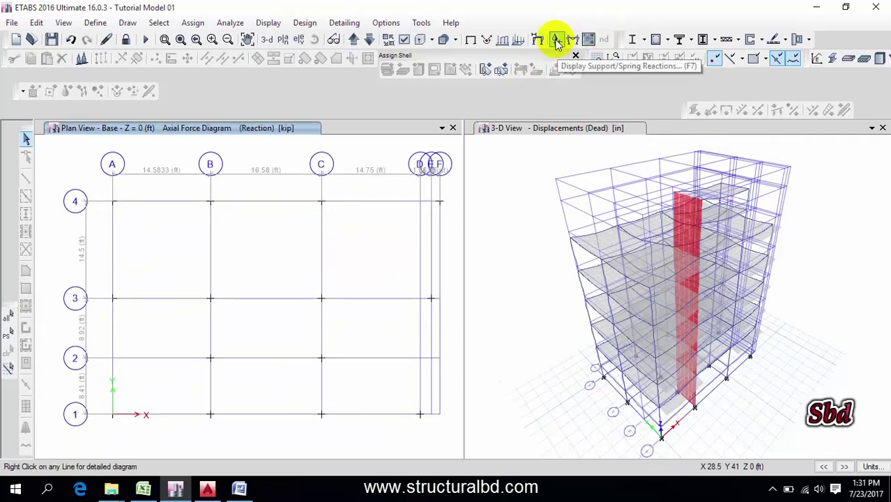
click(556, 40)
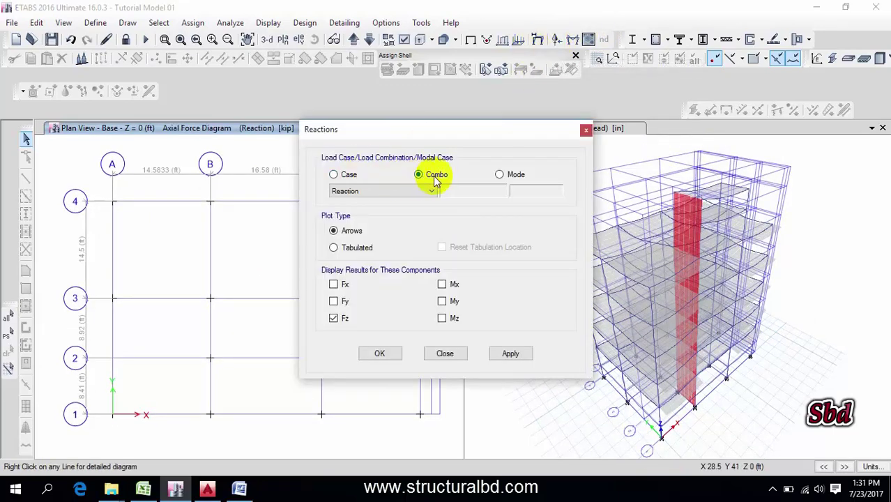
click(426, 190)
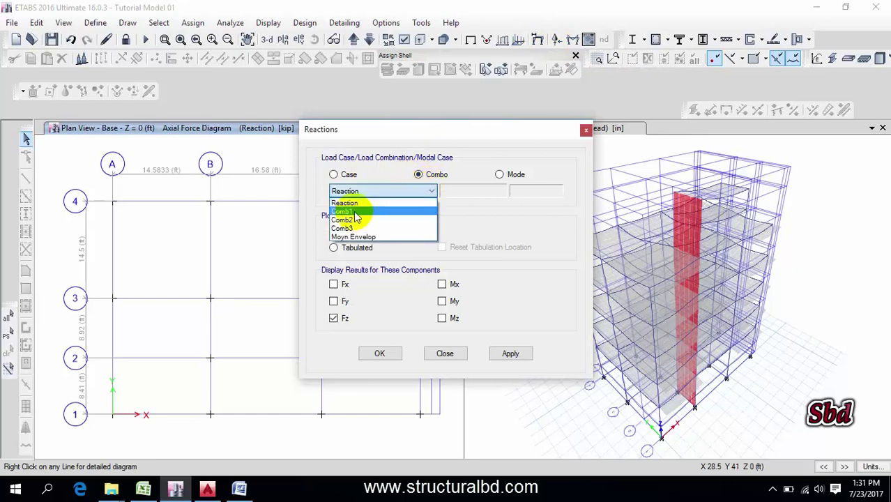
click(350, 197)
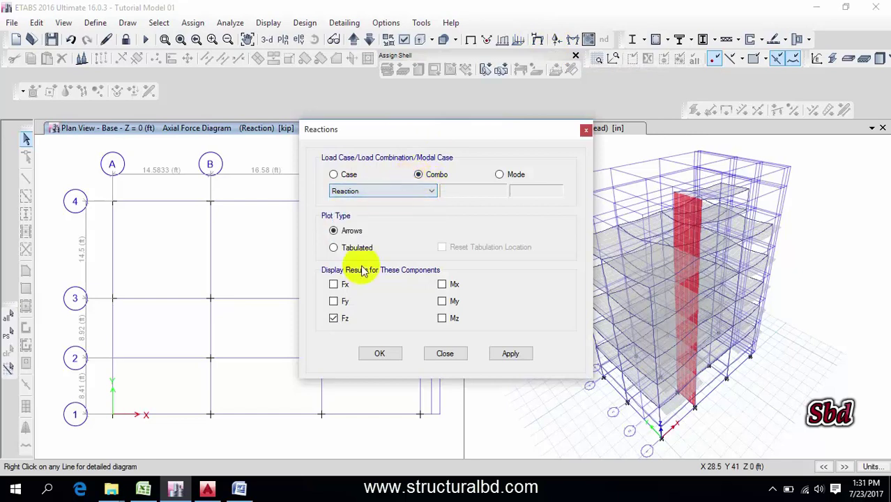
click(333, 301)
click(333, 318)
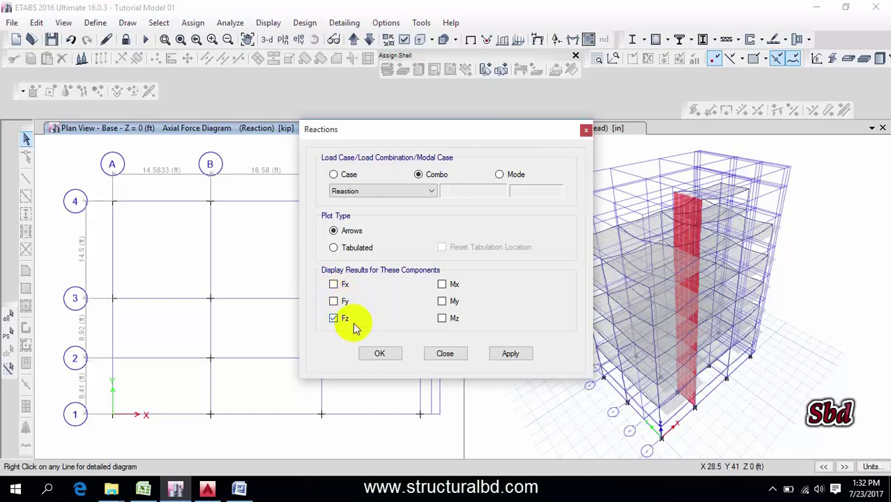
click(511, 354)
click(378, 354)
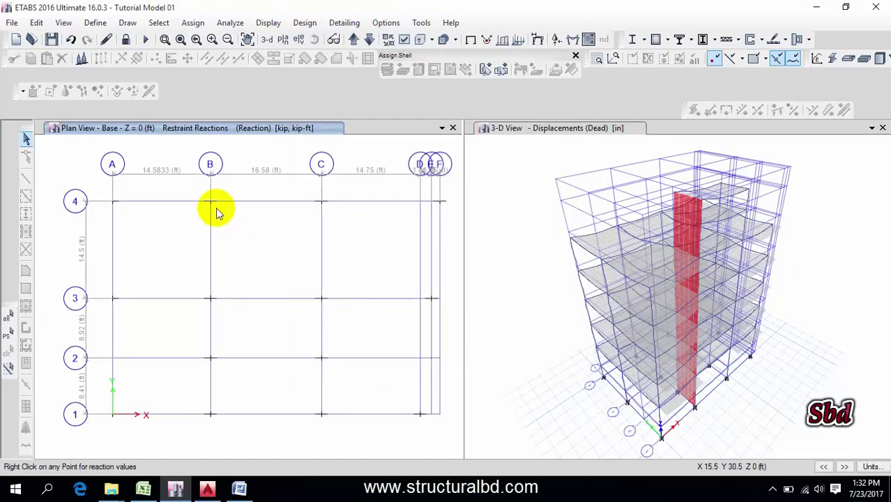
Switch the Base plan window to the elevation view along grid line A, showing the base support reactions.
mouse_move(213, 207)
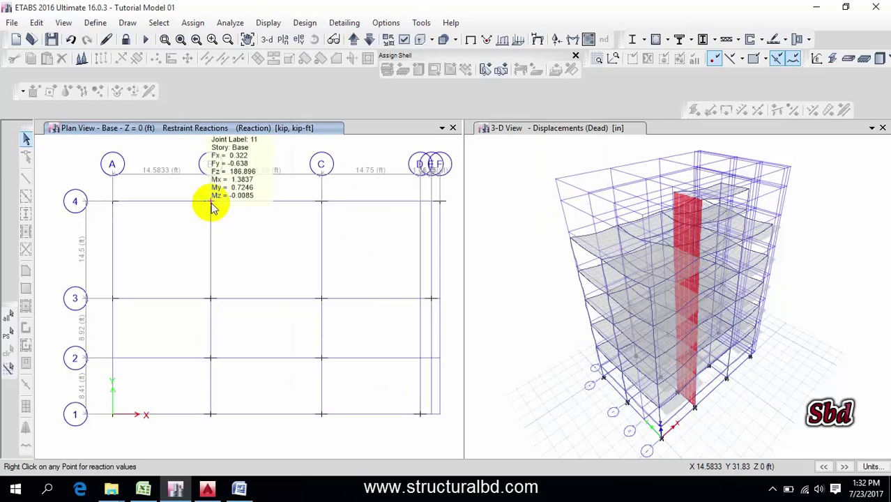
mouse_move(321, 208)
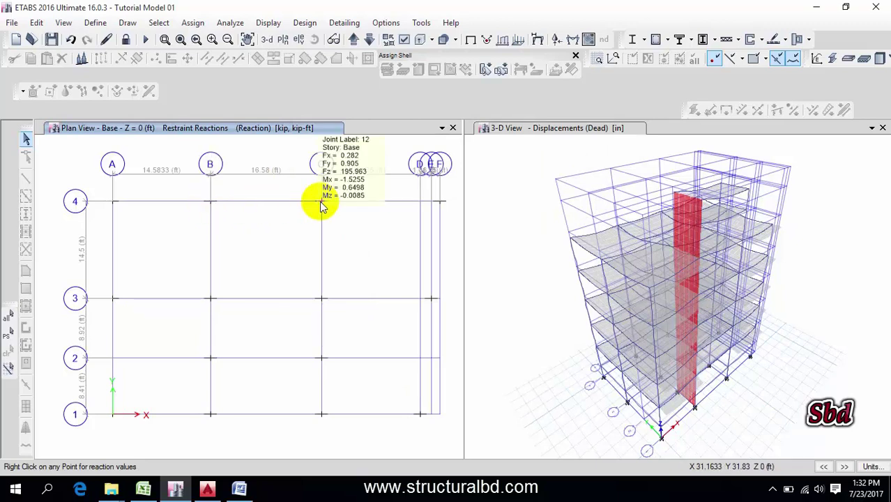
key(F4)
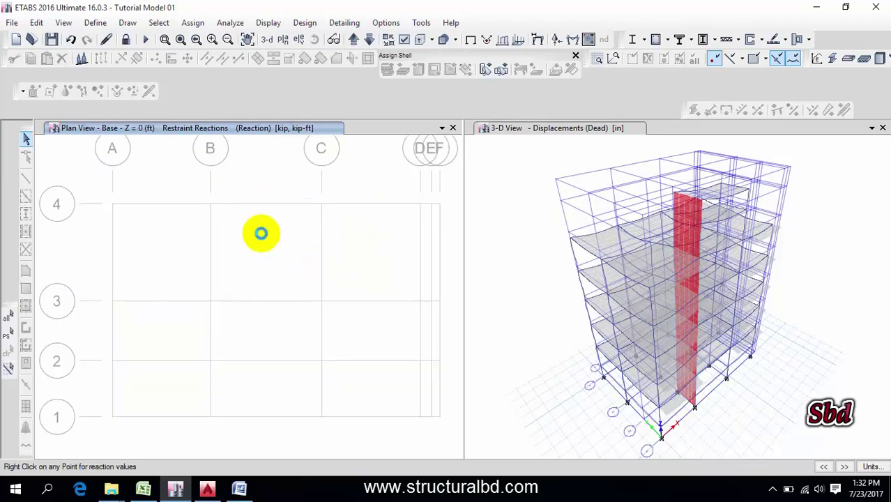
click(300, 40)
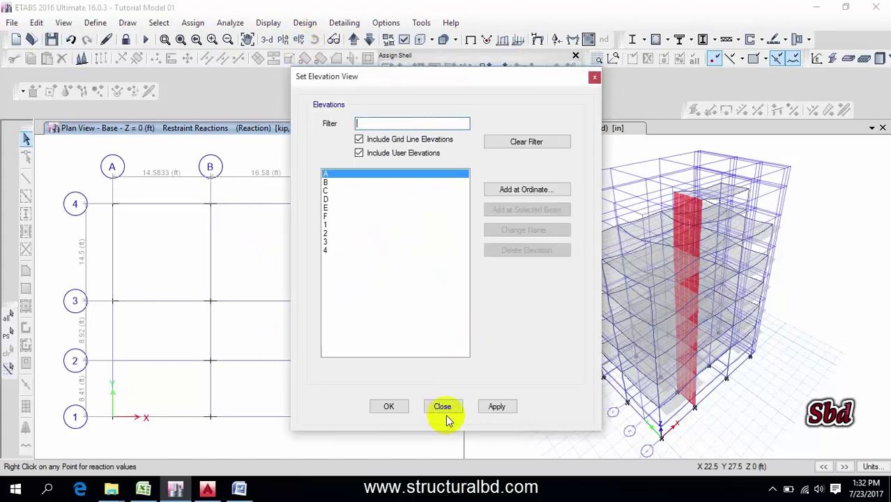
click(405, 408)
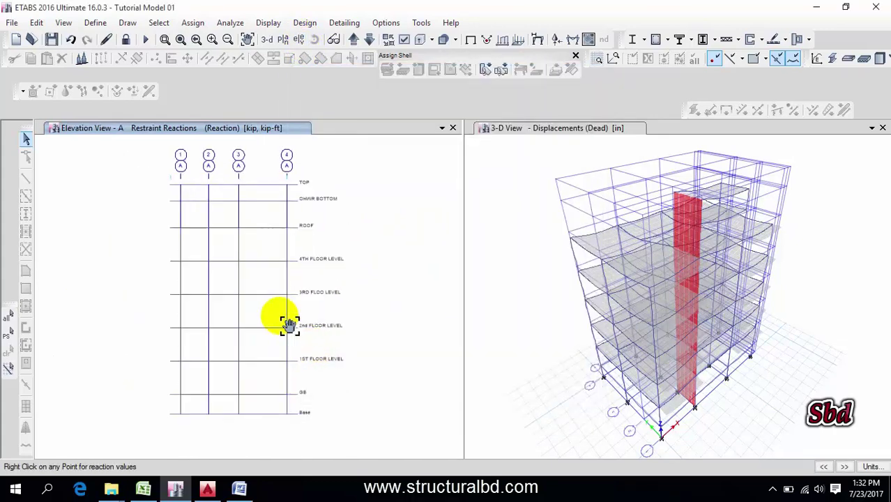
scroll(216, 332, up, 3)
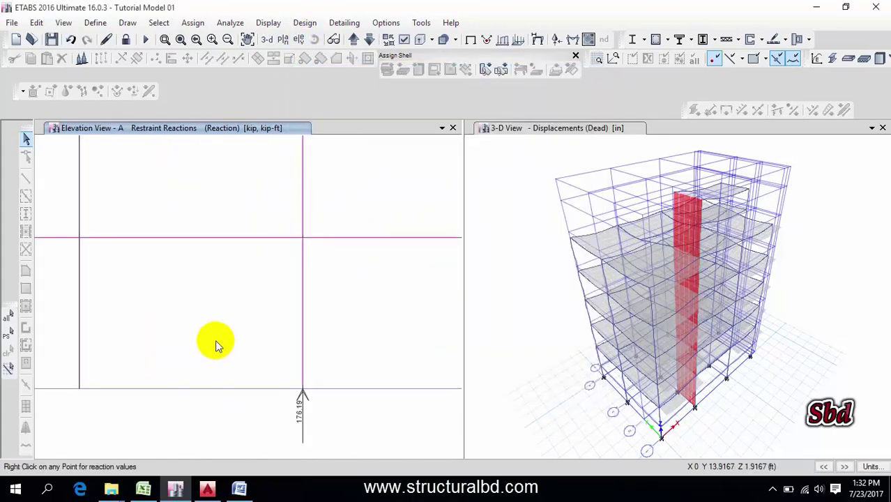
middle_drag(216, 342, 311, 330)
Change the 3-D view window to the plan view of the 3RD FLOO LEVEL story.
click(590, 316)
click(283, 40)
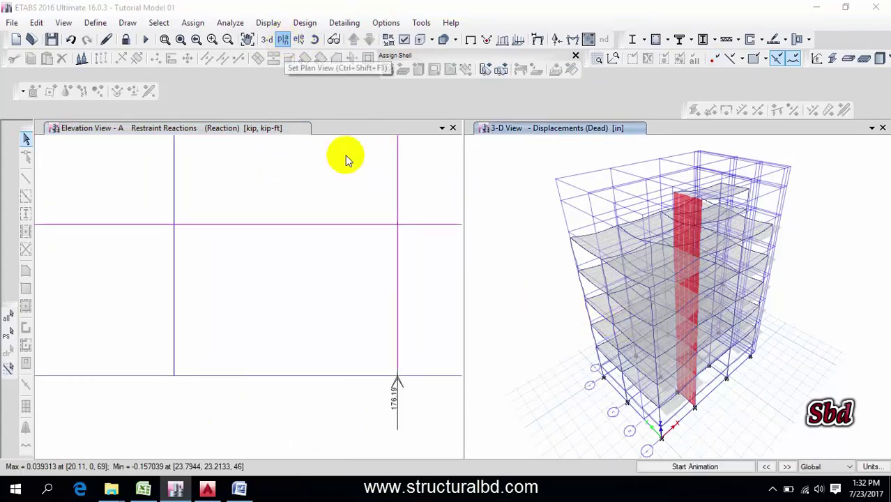
click(394, 236)
click(387, 401)
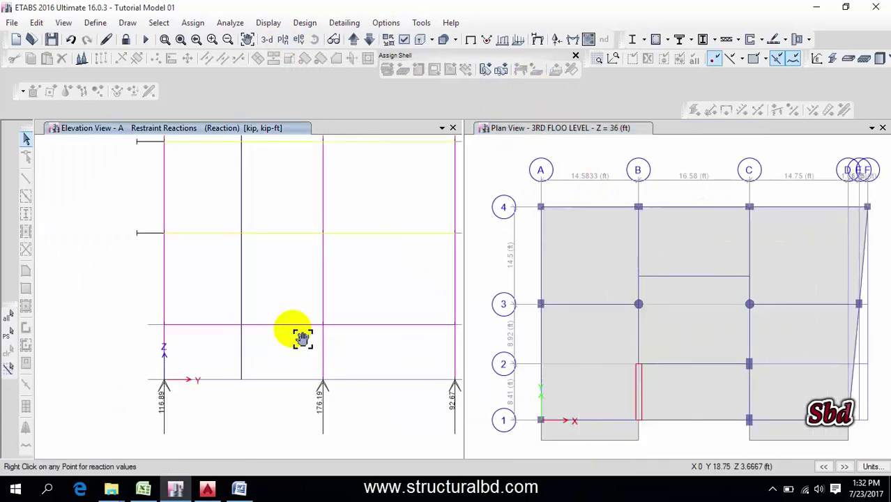
Examine the vertical reactions at the base supports and the floor levels above them in the grid A elevation.
scroll(303, 339, down, 5)
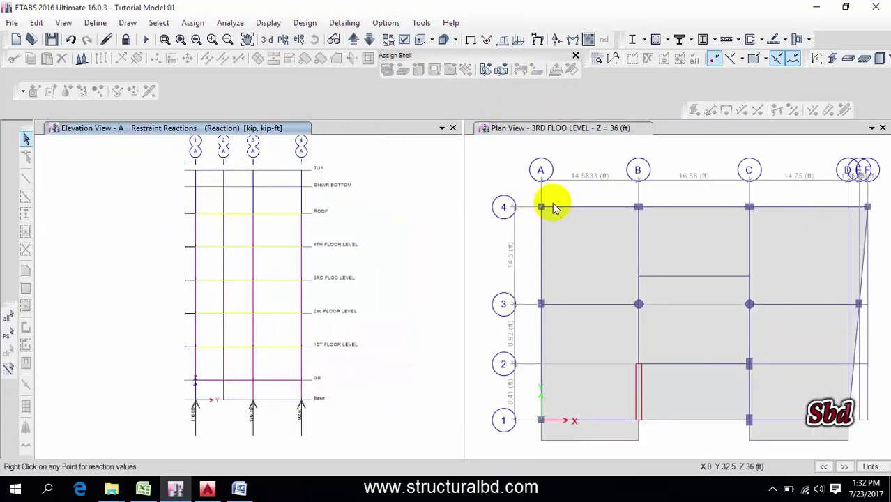
scroll(340, 265, up, 2)
scroll(292, 332, up, 2)
scroll(196, 360, up, 2)
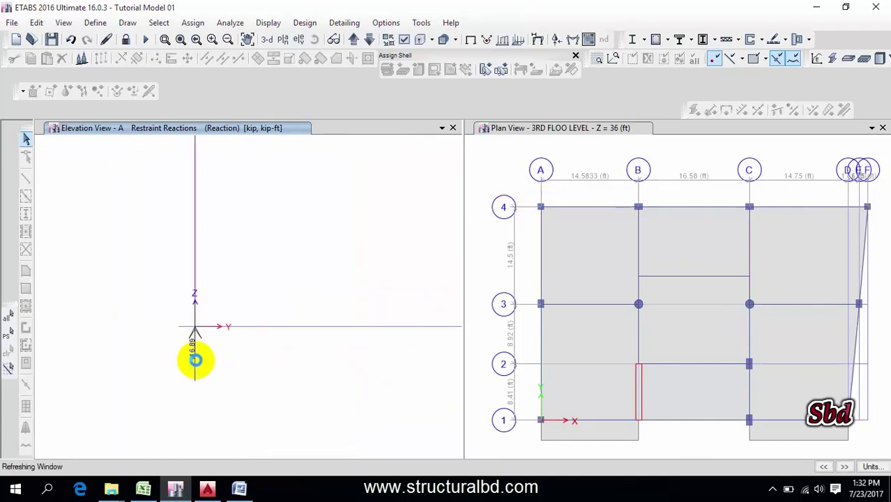
middle_drag(364, 360, 261, 351)
middle_drag(391, 342, 230, 338)
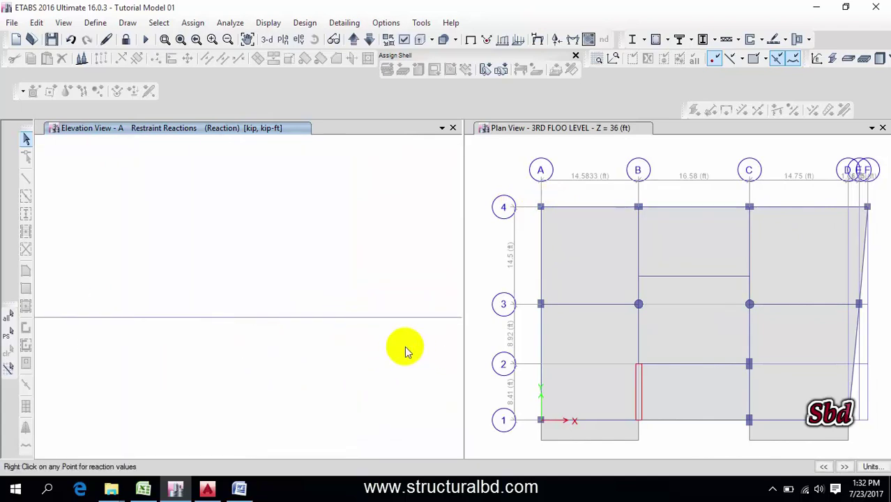
scroll(272, 336, down, 1)
scroll(330, 349, down, 1)
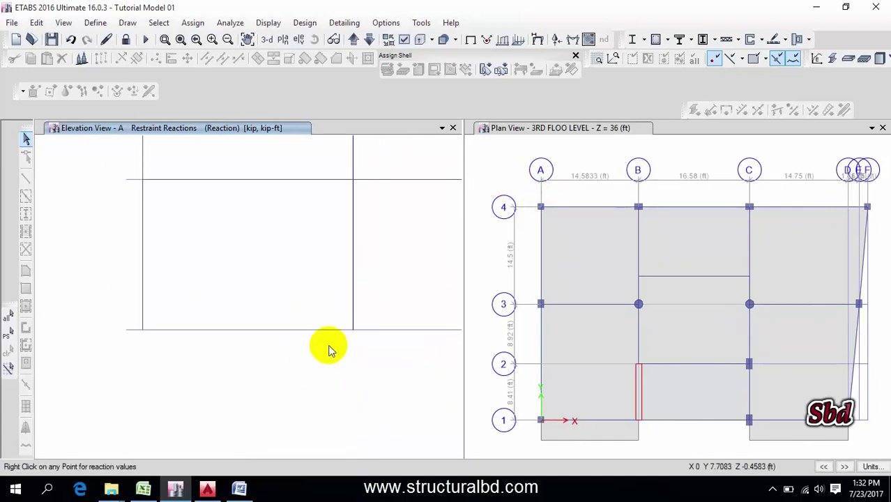
scroll(362, 362, down, 1)
scroll(348, 366, down, 1)
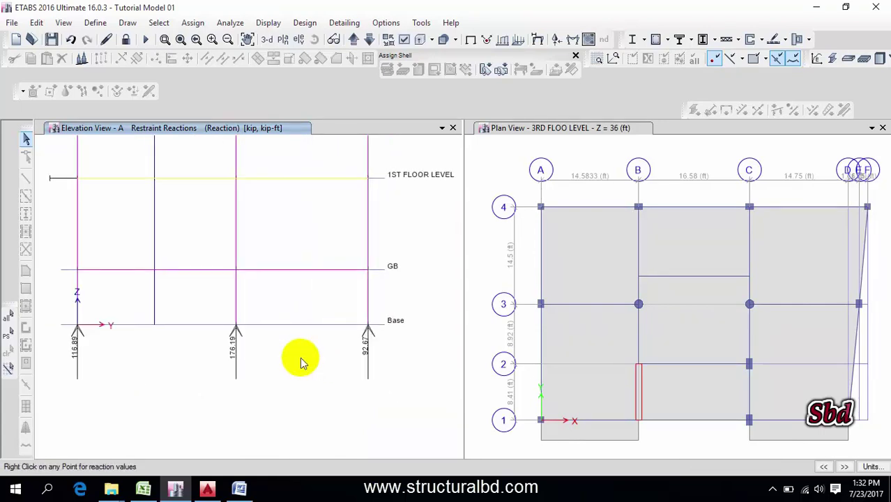
middle_drag(302, 358, 314, 364)
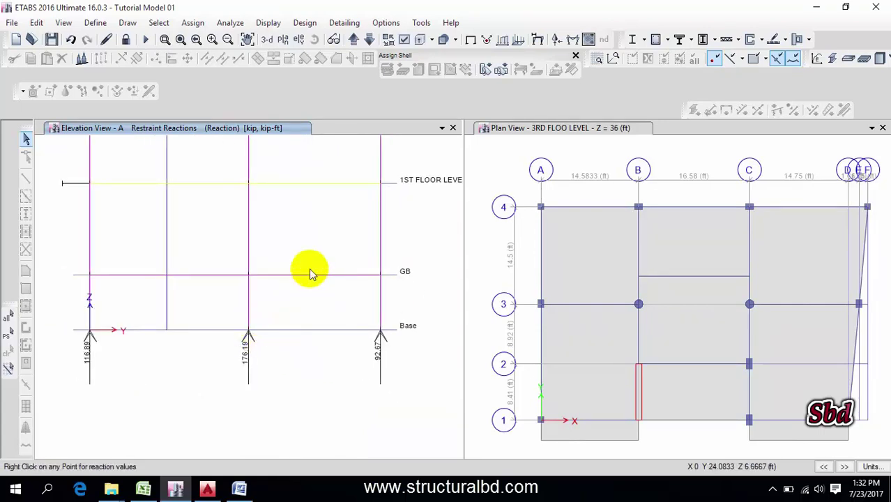
middle_drag(243, 242, 264, 280)
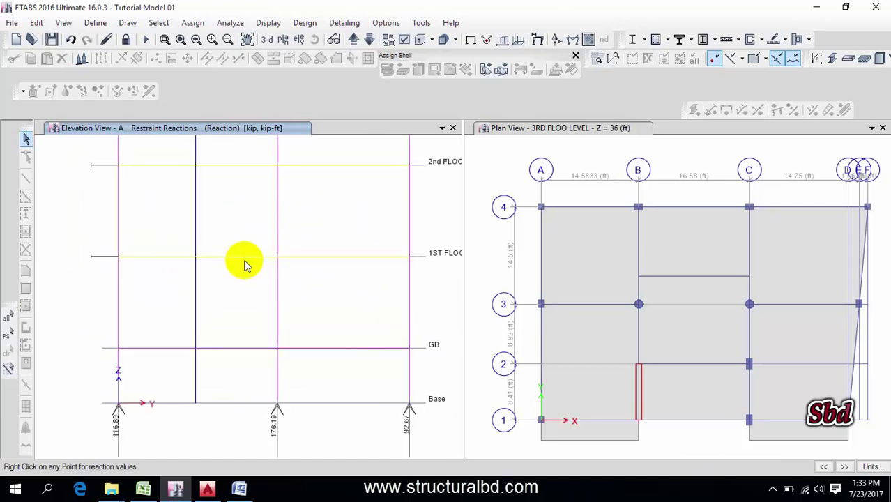
mouse_move(244, 262)
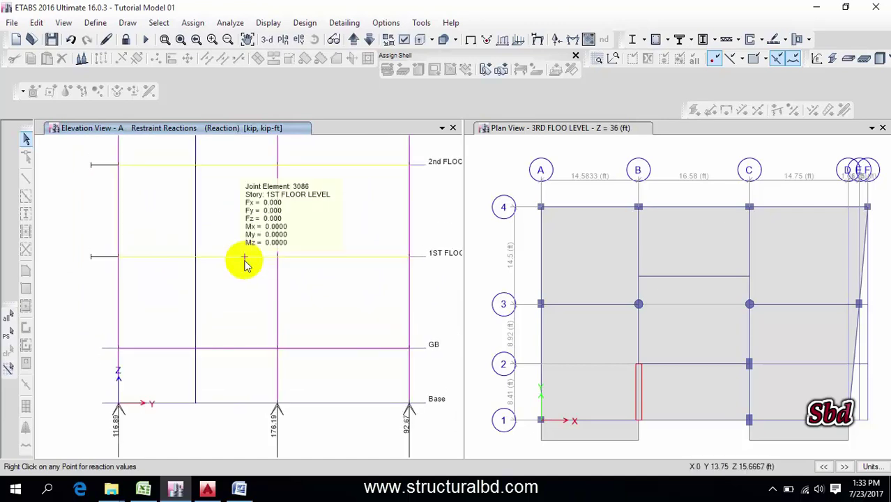
middle_drag(244, 262, 230, 291)
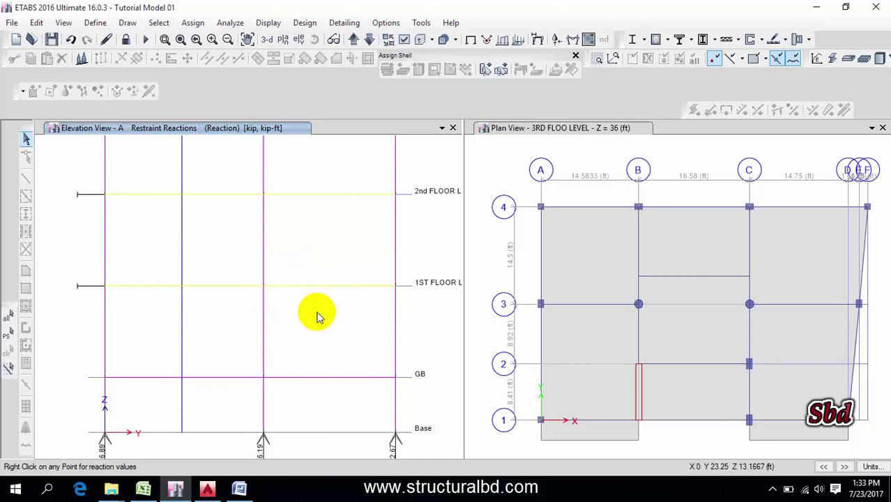
middle_drag(219, 270, 248, 285)
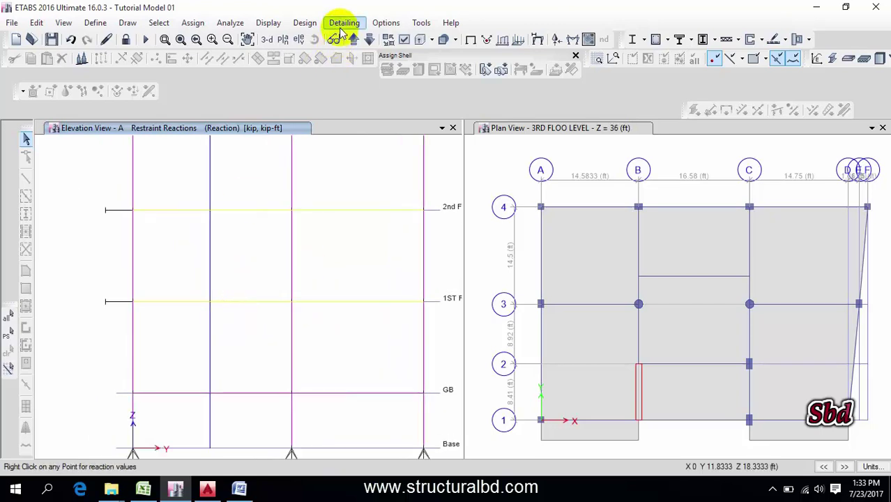
Display the frame axial force diagram for the Modal case, mode number 1, on the grid A elevation.
click(571, 40)
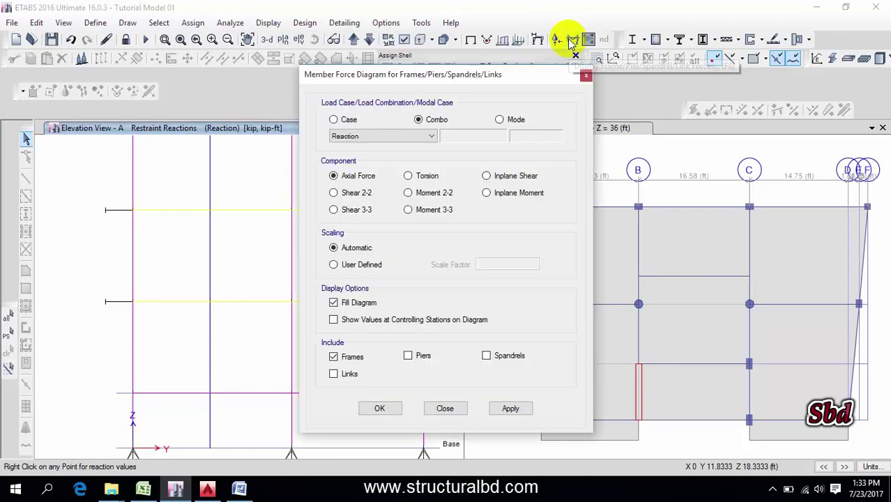
click(500, 120)
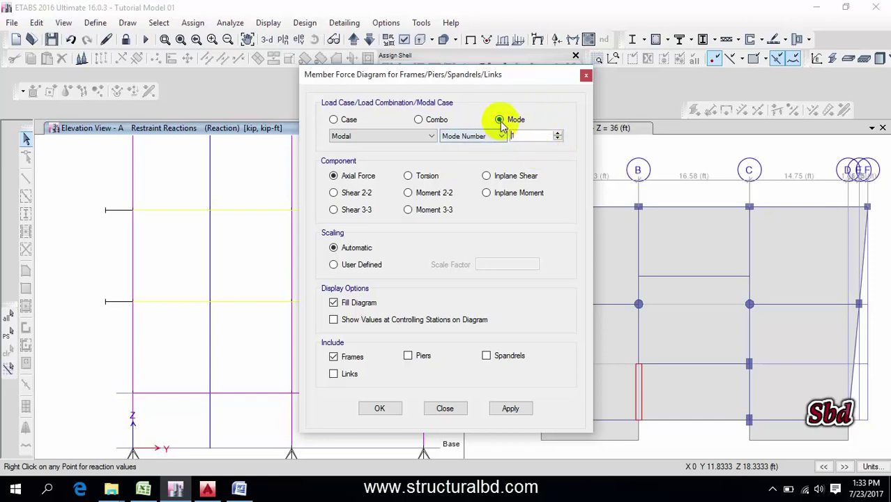
click(511, 409)
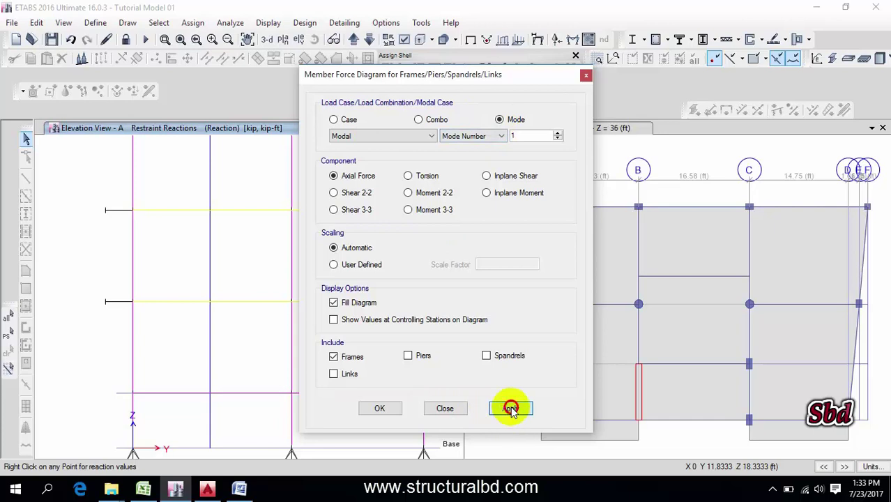
click(380, 408)
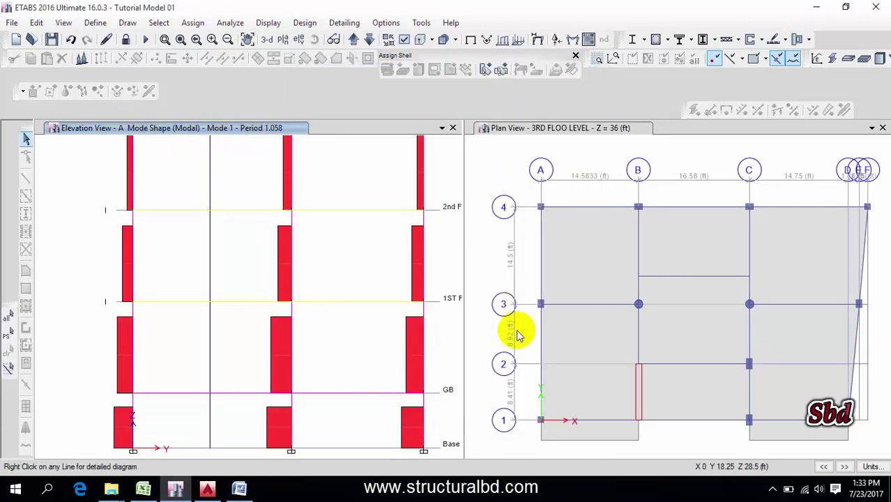
Advance through the modal results on the grid A elevation from mode 2 up to mode 8.
click(844, 467)
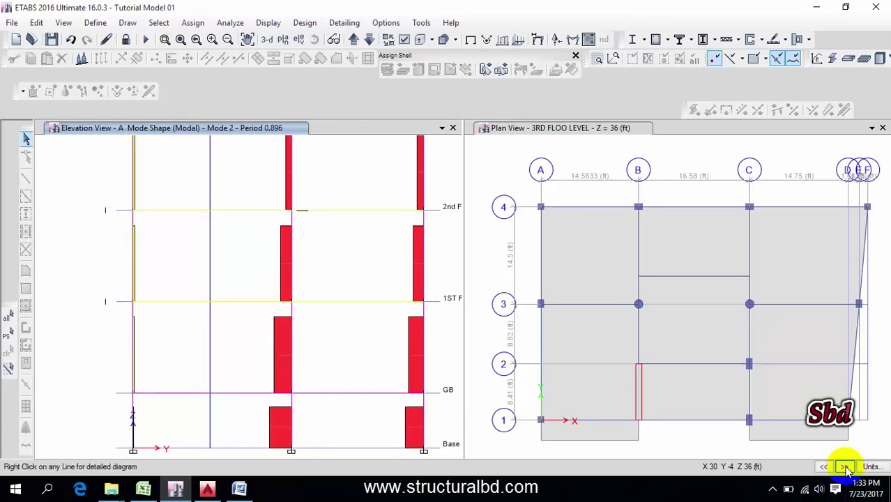
click(845, 467)
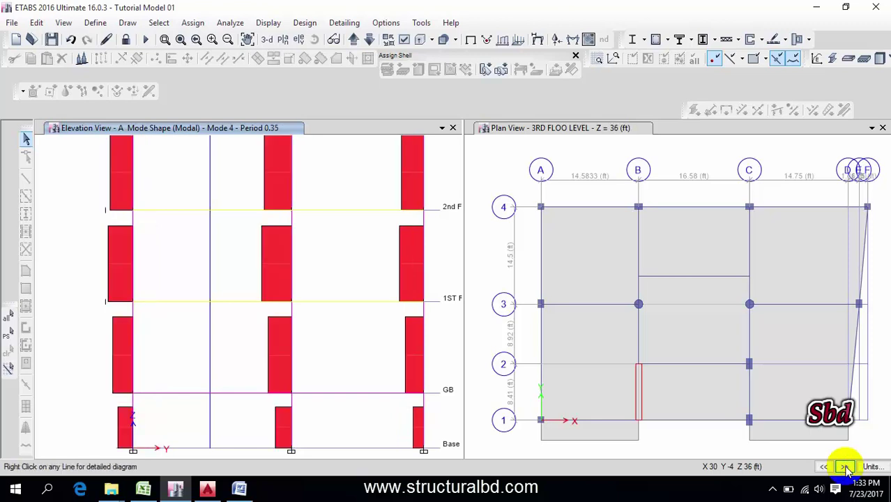
click(844, 466)
click(844, 466)
click(844, 467)
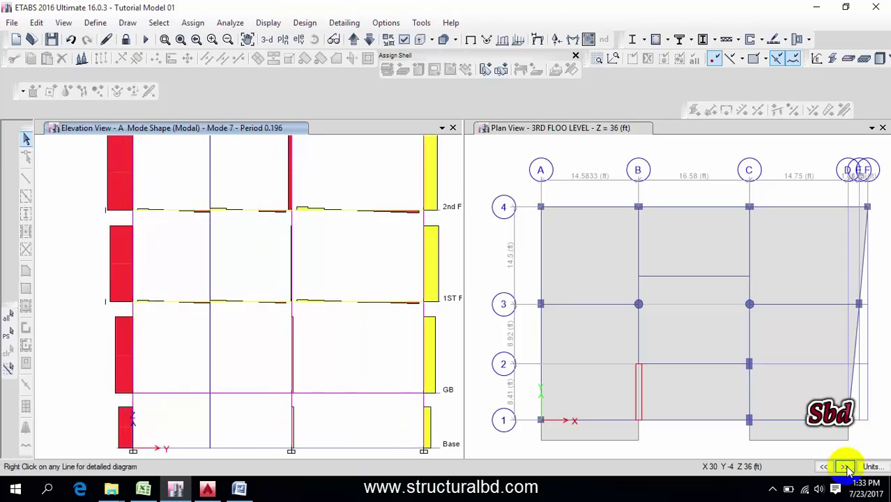
click(845, 466)
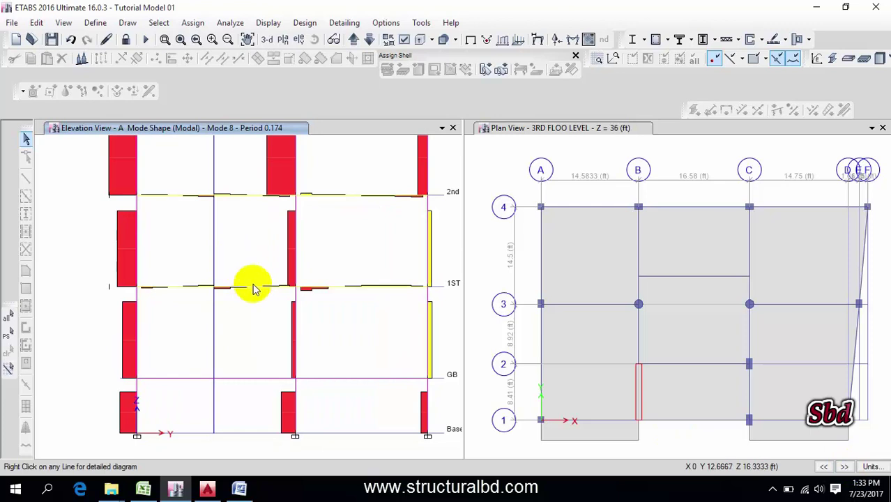
scroll(253, 284, down, 3)
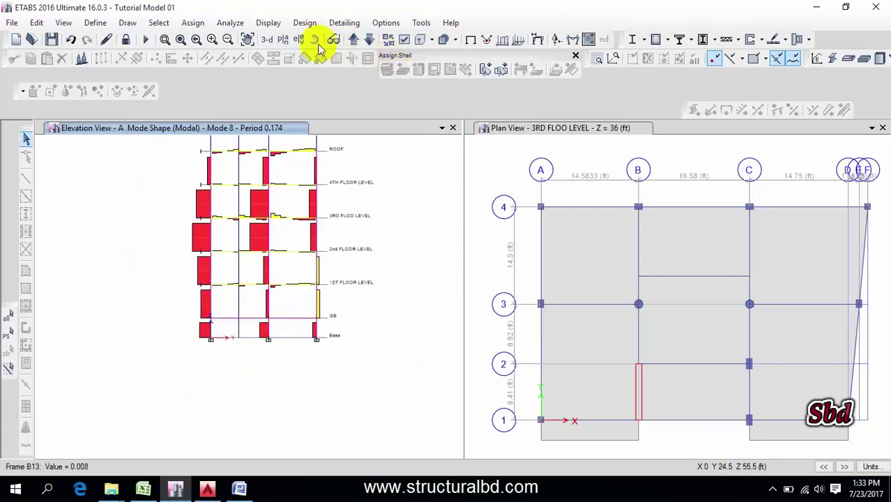
Change the grid A elevation window to the plan view of the 1ST FLOOR LEVEL story.
click(284, 40)
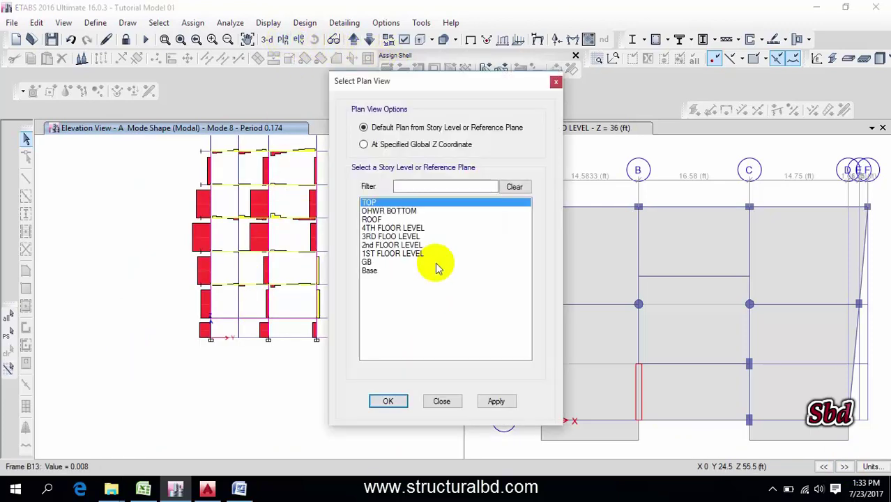
click(392, 253)
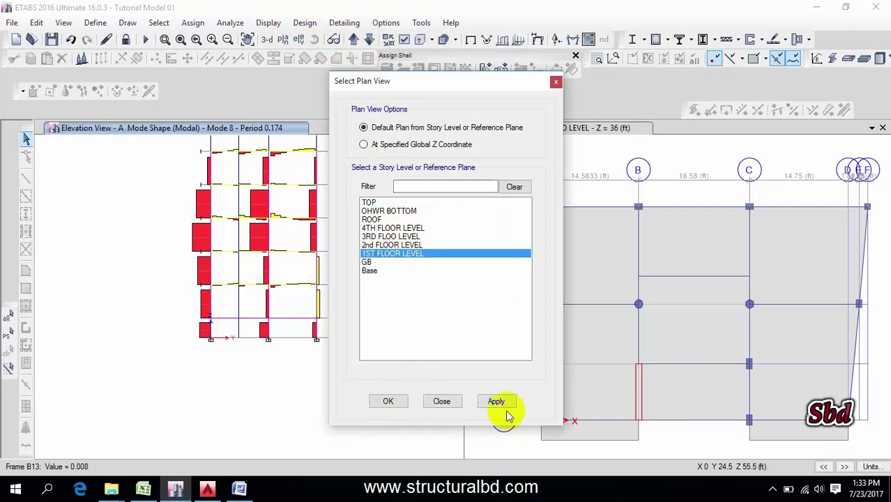
click(407, 401)
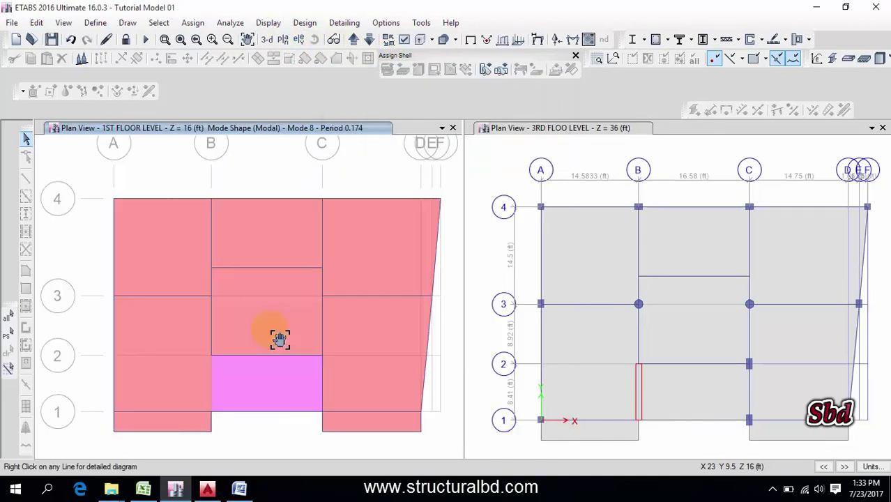
Display the frames' Moment 3-3 diagram on the first floor plan for the Moyn Envelop combination, Max and Min, with values at controlling stations.
click(571, 40)
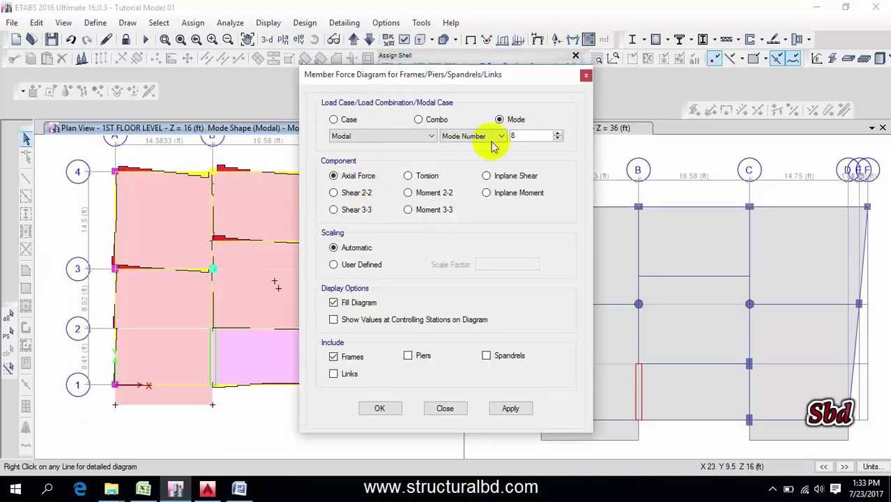
click(399, 136)
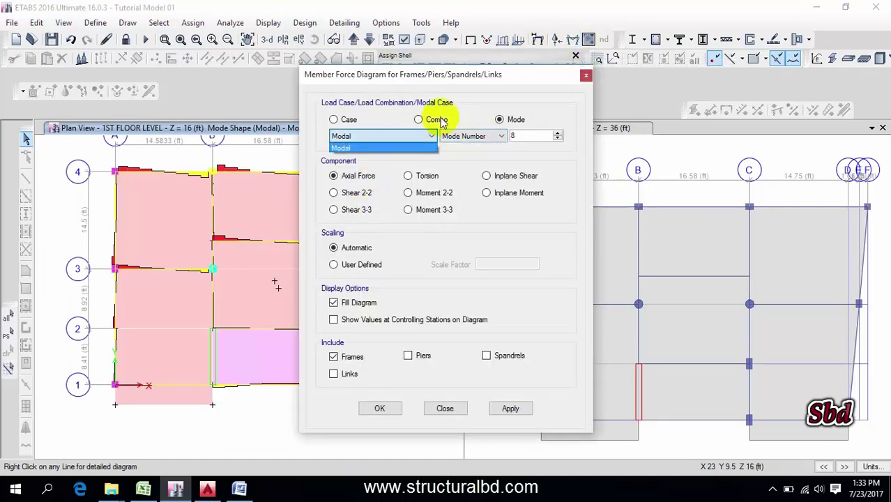
click(426, 123)
click(419, 120)
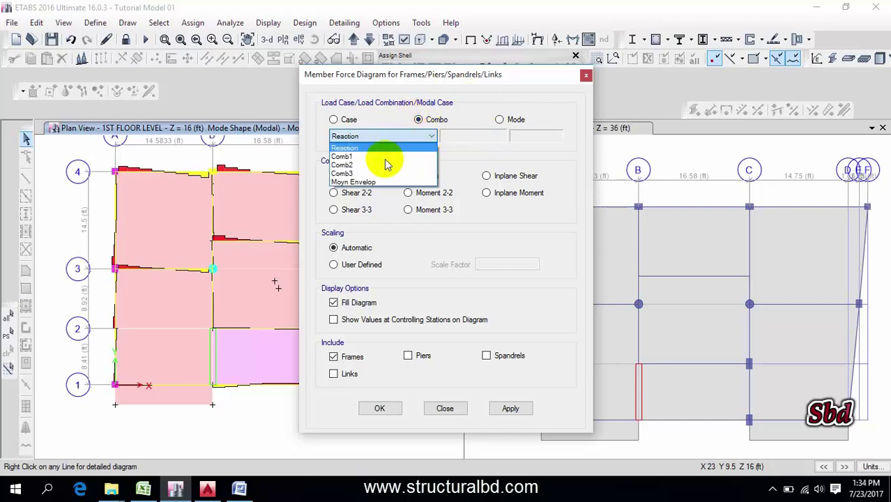
click(363, 182)
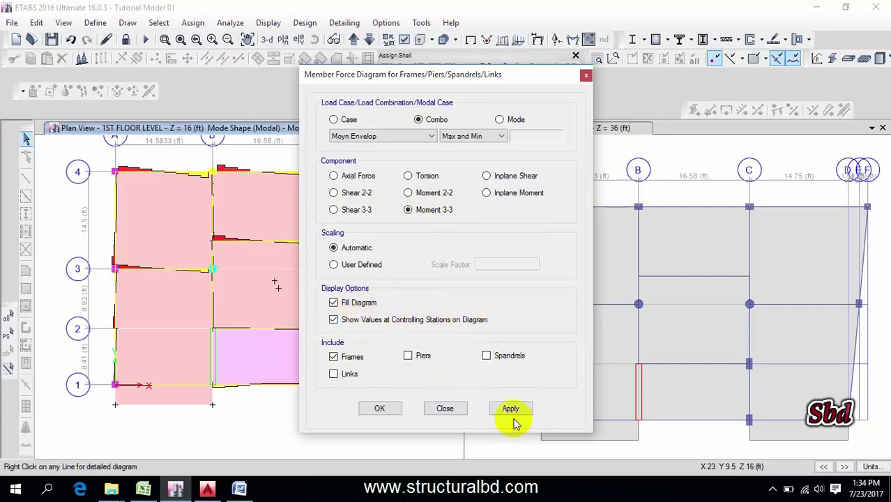
click(379, 408)
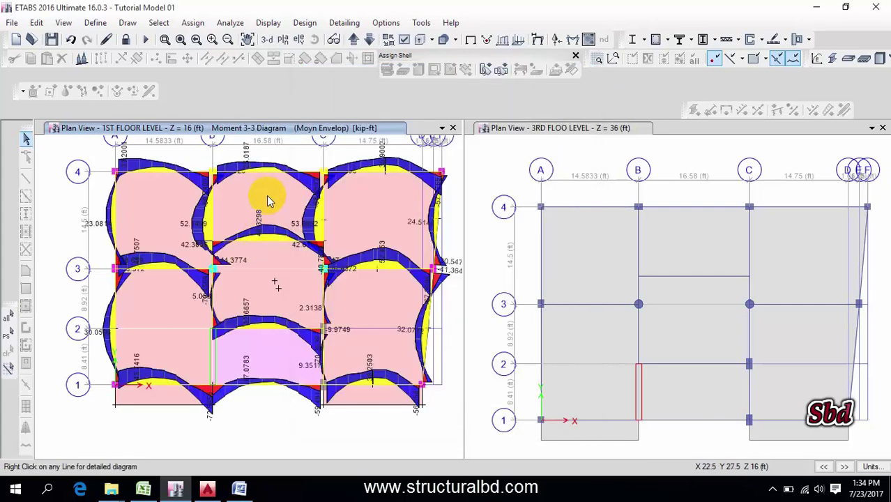
Inspect the detailed shear and moment diagrams of the grid 4 beam between B and C, trying both scrolled and maximum values.
right_click(255, 235)
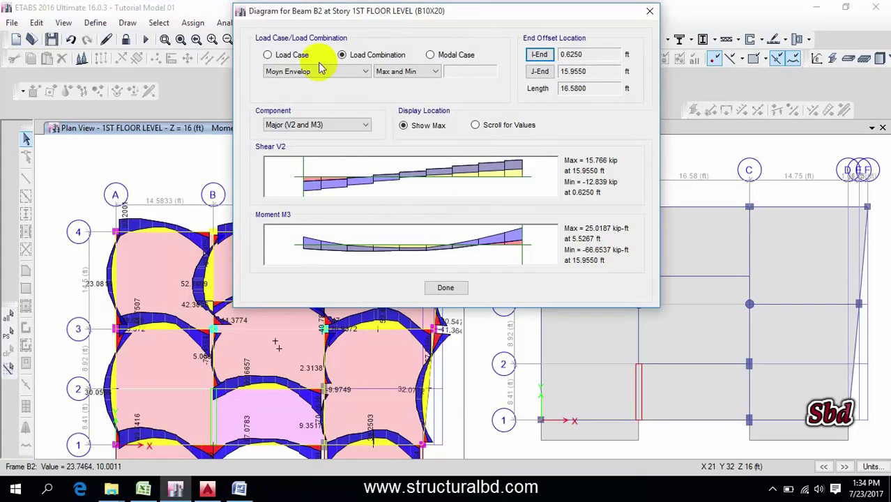
drag(313, 23, 399, 85)
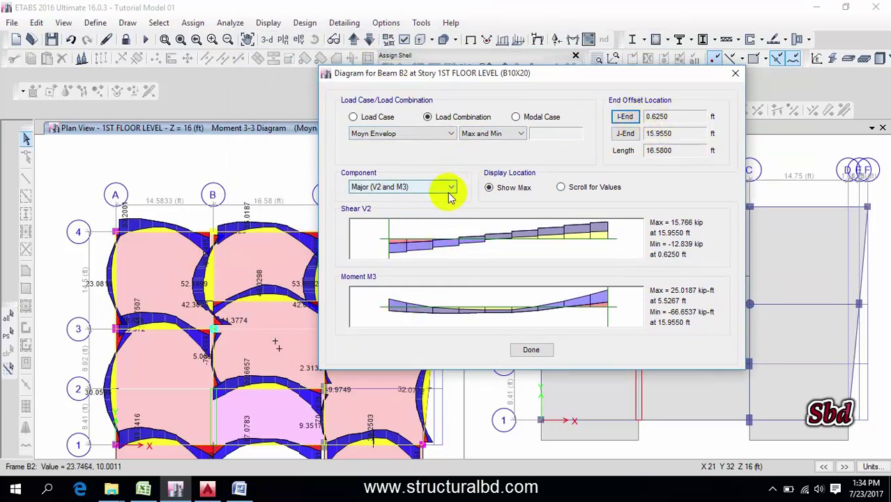
click(570, 189)
drag(399, 241, 348, 239)
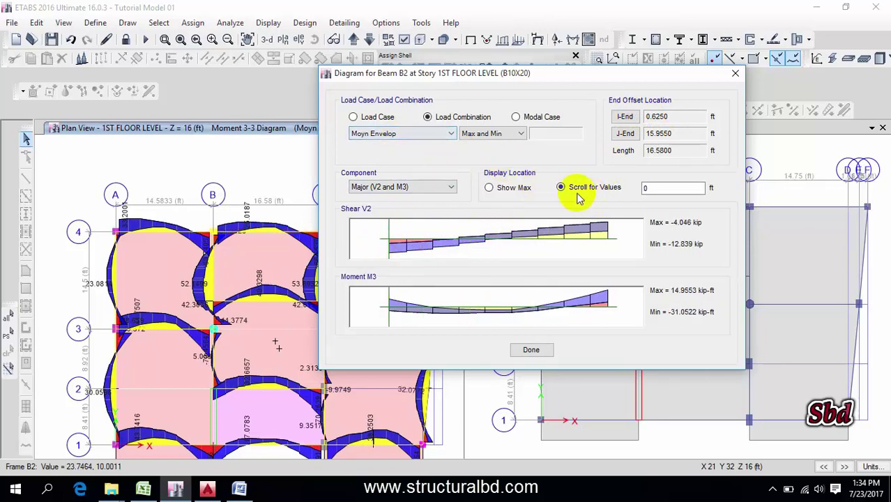
click(505, 190)
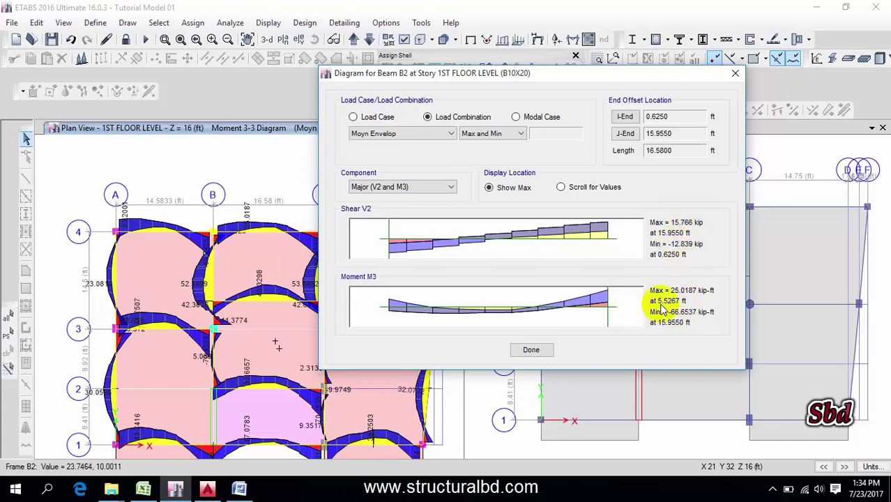
click(735, 74)
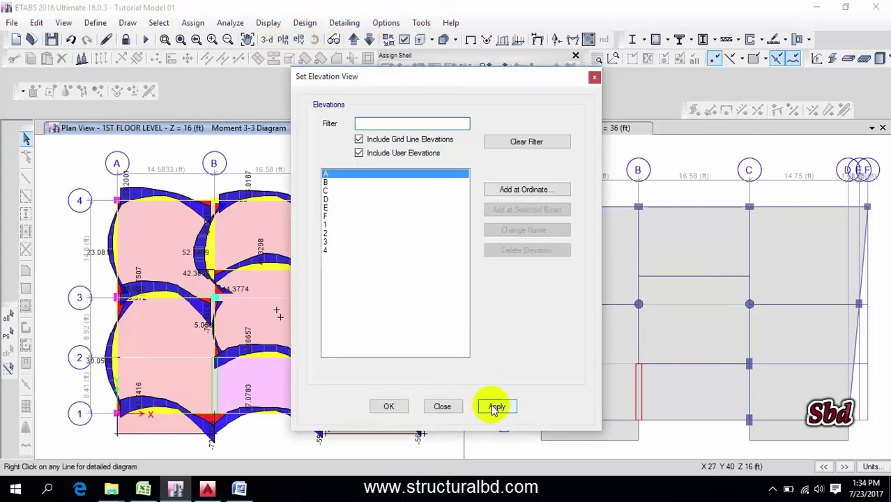
Switch the first floor plan window to the grid A elevation and inspect the detailed diagram of the lowest column at grid 1.
click(497, 407)
middle_drag(319, 365, 334, 278)
scroll(219, 350, up, 5)
middle_drag(186, 318, 232, 337)
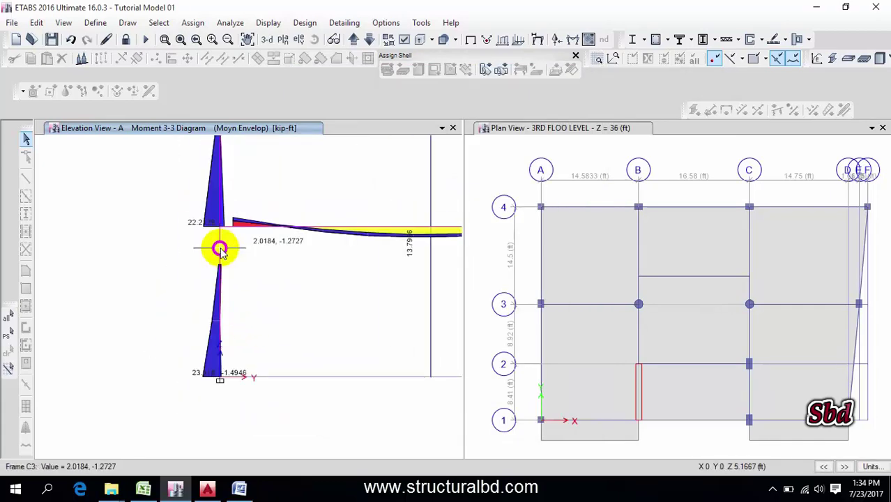
right_click(220, 251)
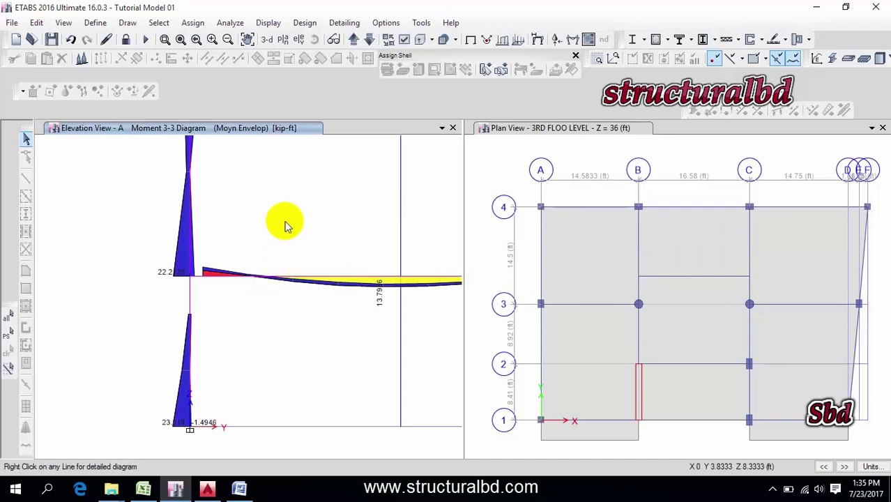
middle_drag(318, 201, 272, 317)
scroll(279, 279, down, 3)
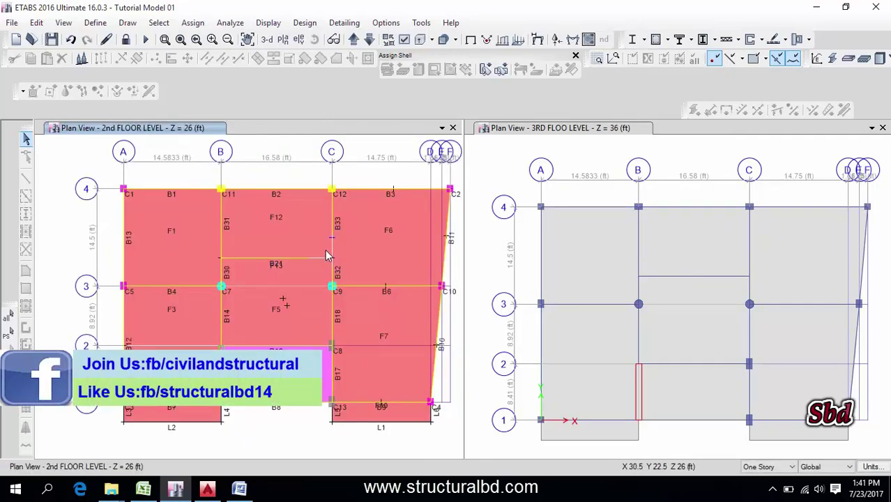
Review the available concrete frame design codes and accept the preferences with ACI 318-14.
click(305, 23)
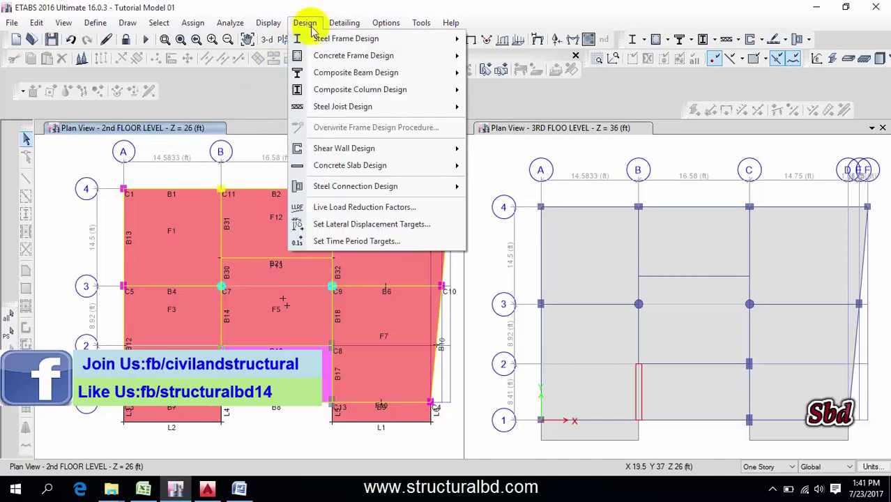
mouse_move(352, 55)
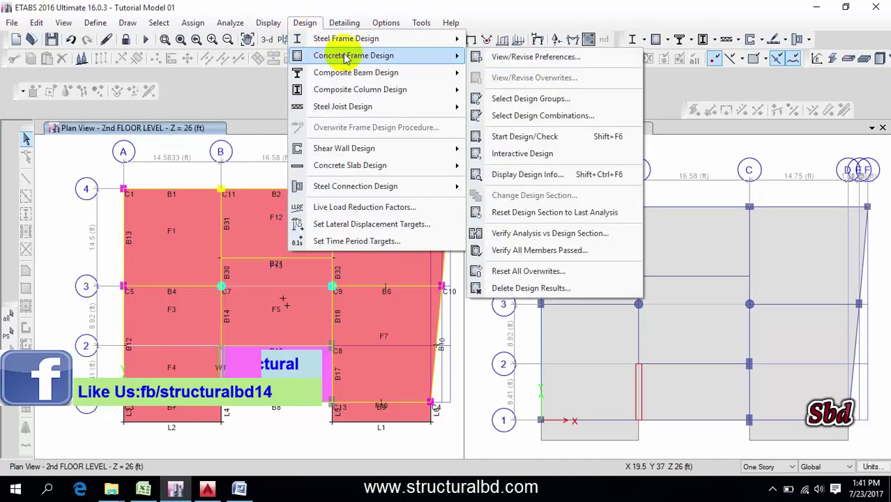
click(525, 58)
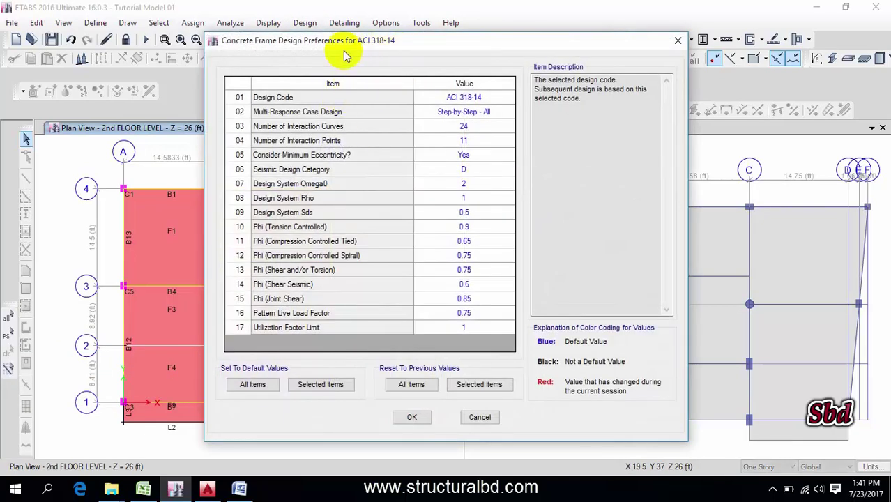
click(506, 98)
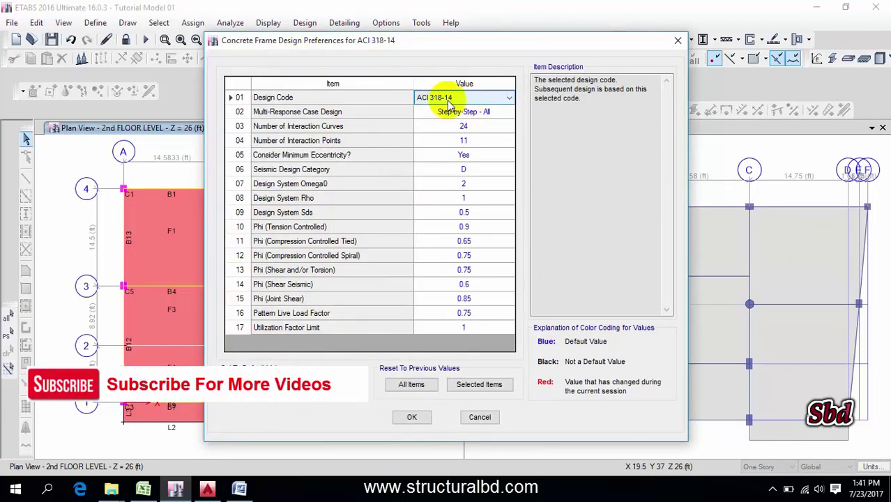
click(511, 99)
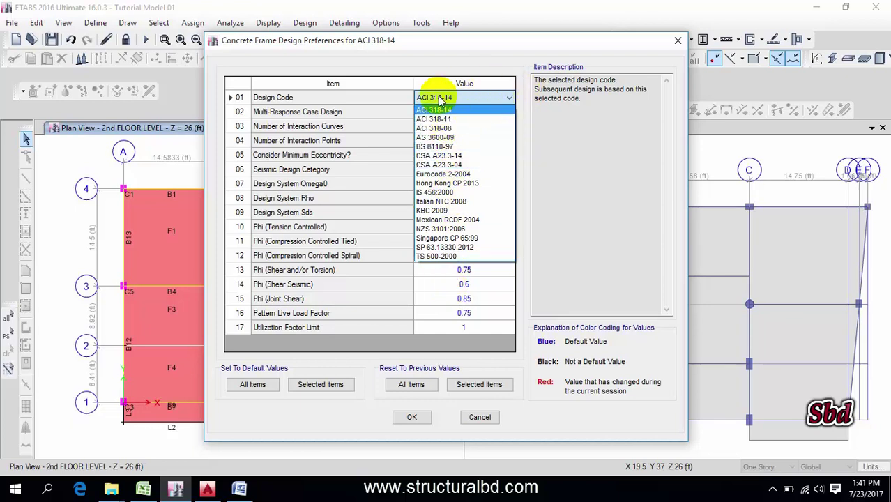
click(484, 45)
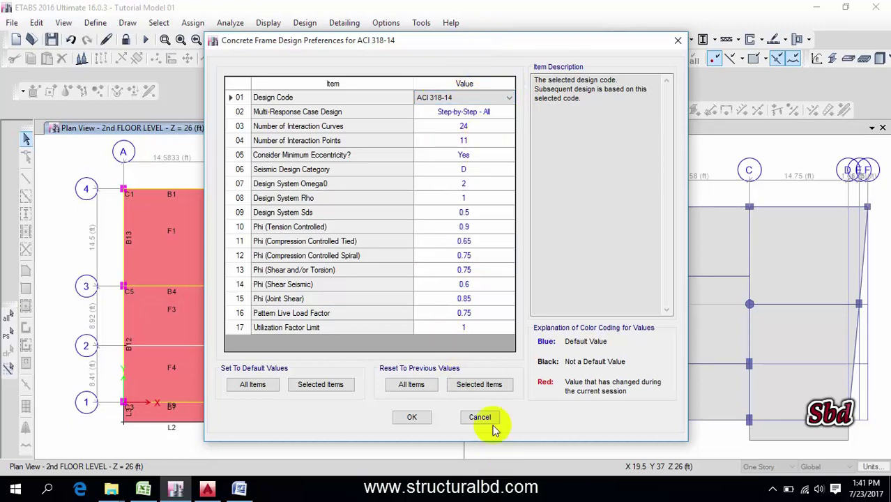
click(501, 99)
click(492, 46)
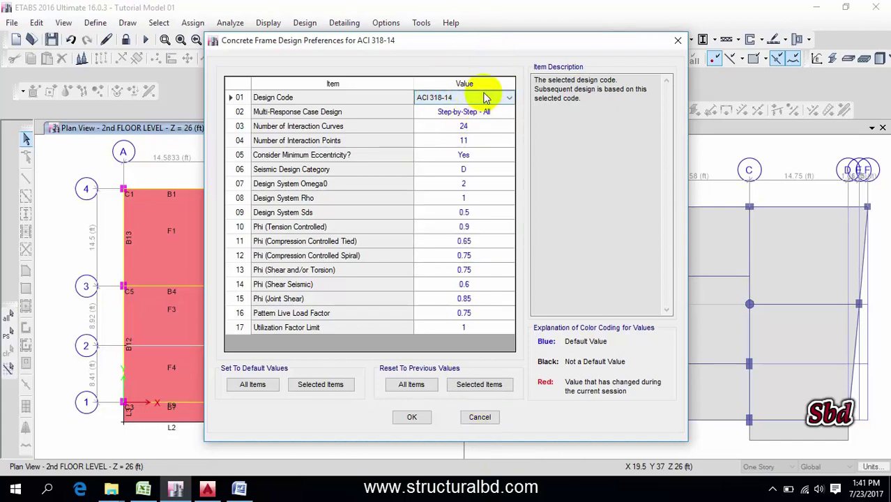
click(411, 417)
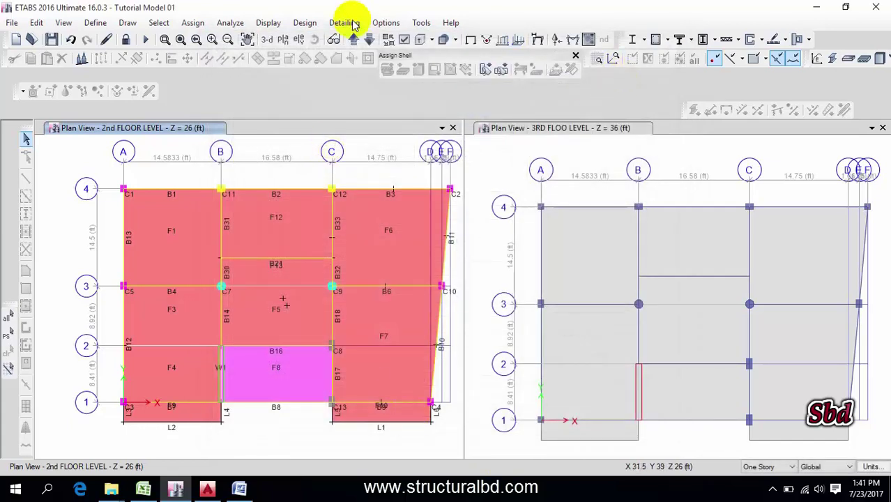
Run the concrete frame design check on the model.
click(307, 23)
mouse_move(336, 61)
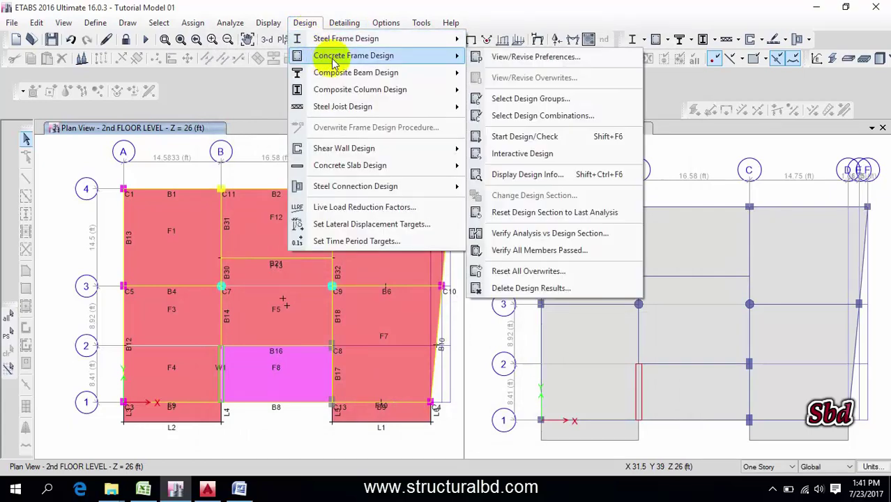
click(526, 137)
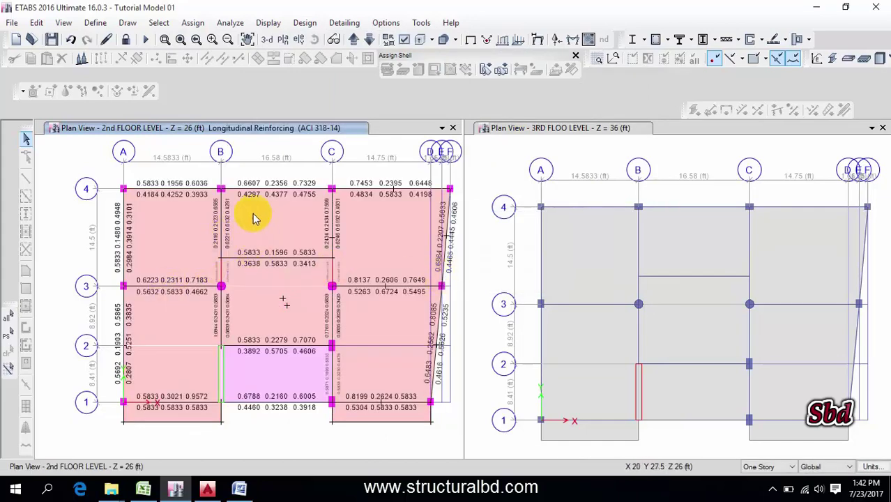
Open the concrete design information for beam B1 on the 2nd floor plan and look through its steel results by combination.
scroll(178, 199, up, 3)
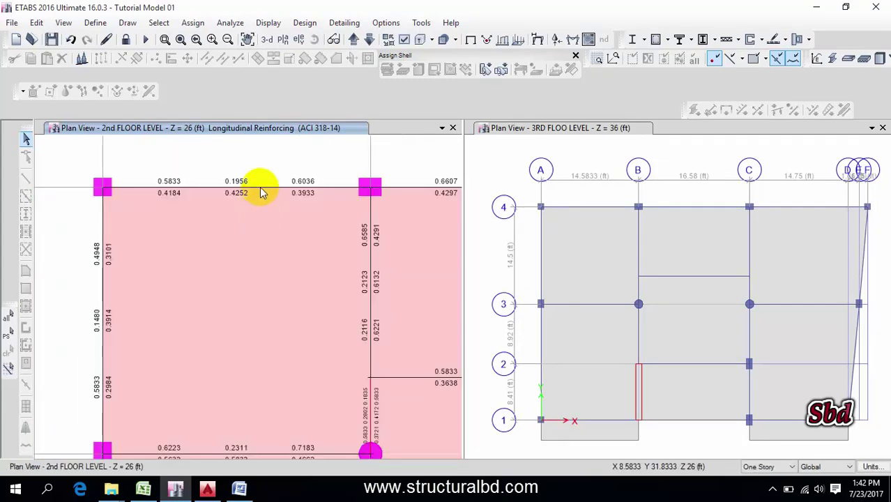
right_click(261, 192)
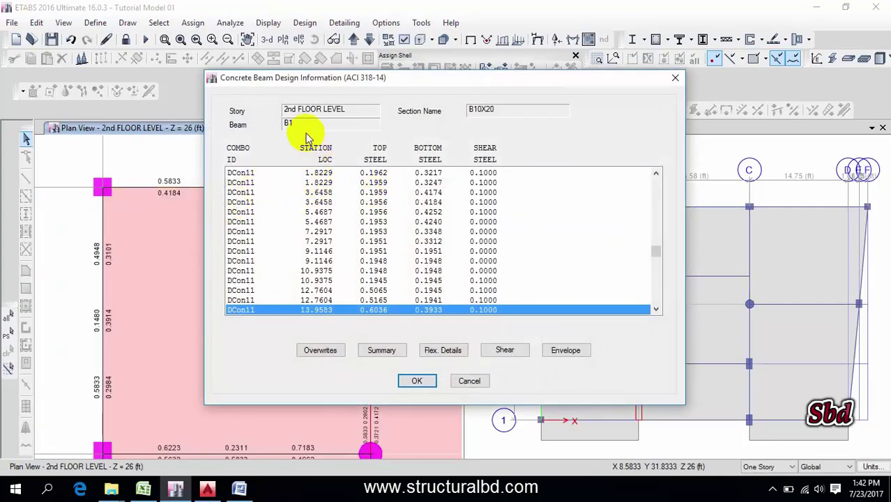
scroll(251, 210, down, 8)
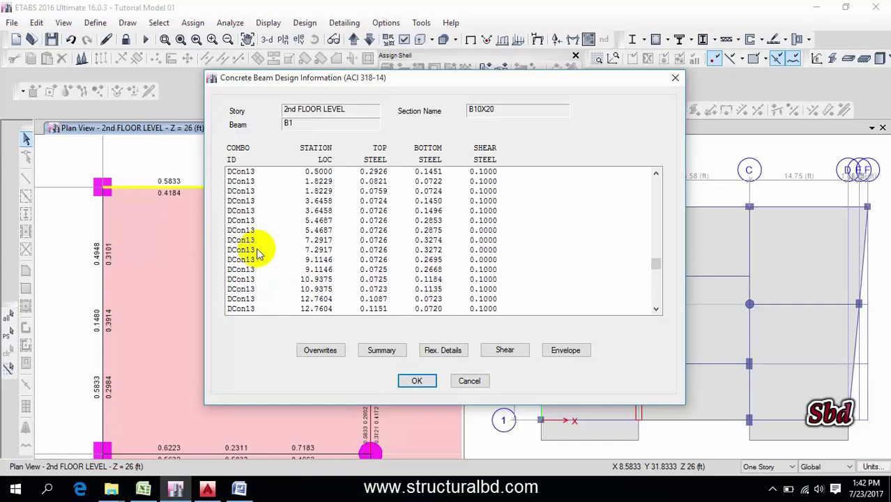
scroll(265, 243, up, 3)
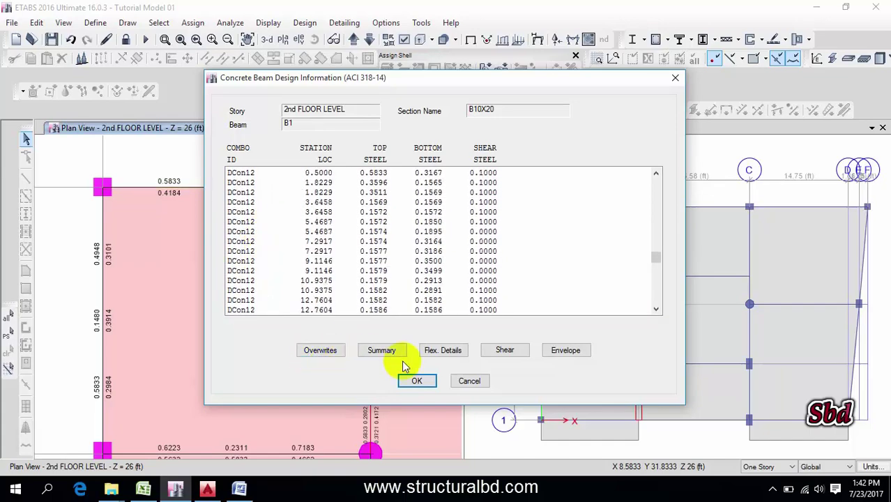
View the envelope design report and the summary design report of beam B1.
click(567, 351)
scroll(415, 159, down, 10)
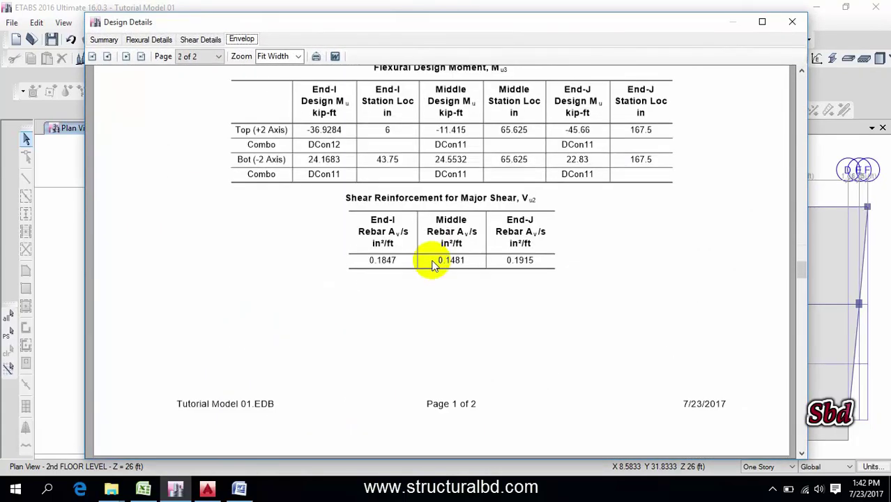
scroll(433, 264, down, 3)
scroll(439, 279, up, 10)
click(792, 22)
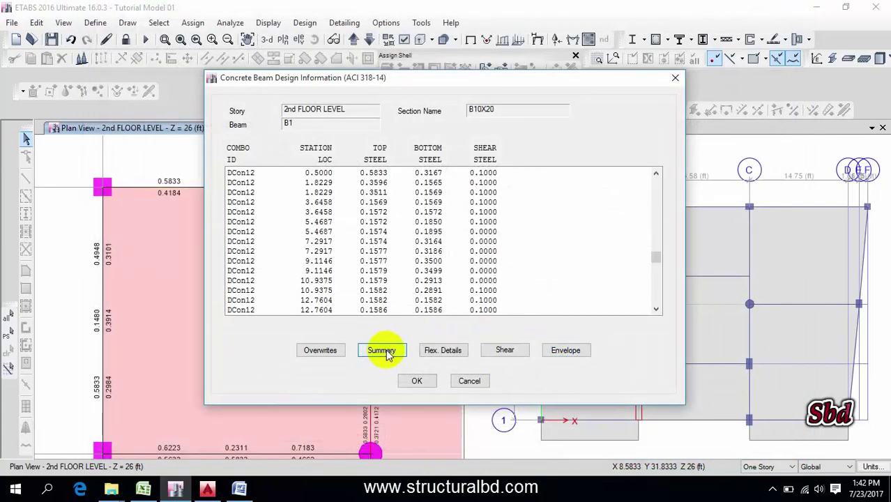
click(385, 351)
scroll(454, 210, down, 10)
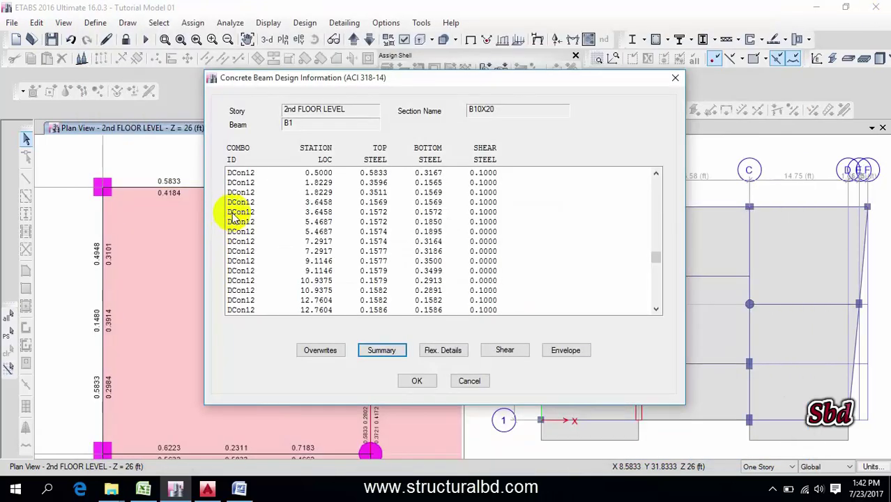
Browse beam B1's steel results from the DCon12 rows down to the DCon15 rows and close the design information.
click(244, 212)
scroll(253, 229, down, 1)
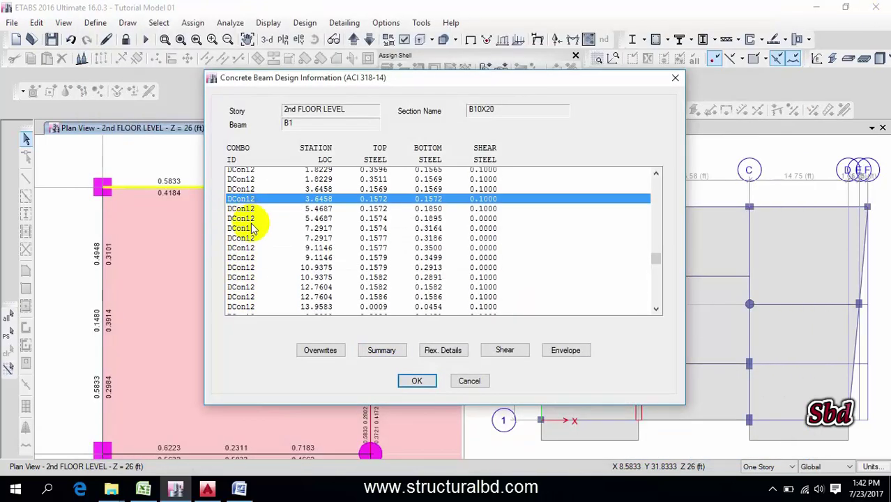
scroll(253, 230, down, 18)
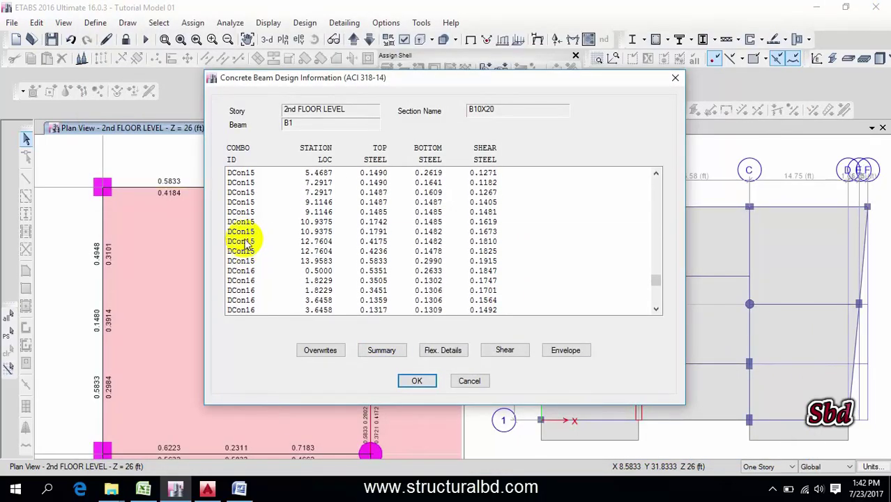
click(244, 240)
click(466, 379)
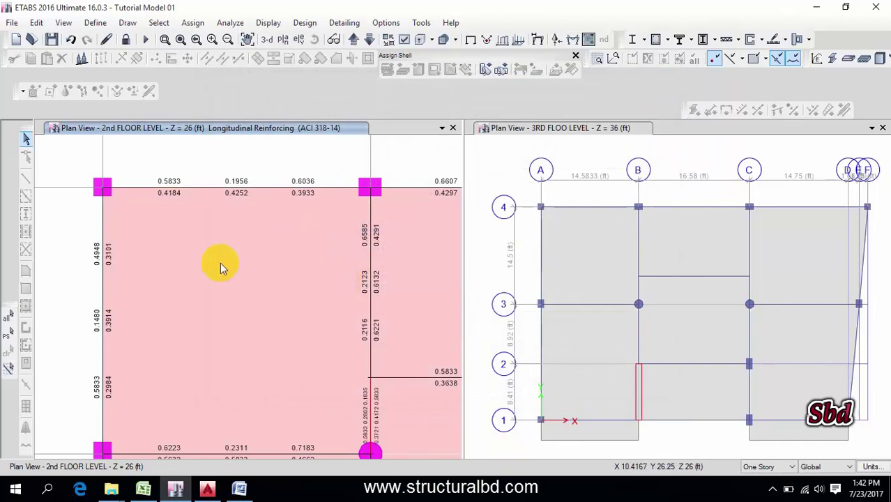
Open the load combinations list and view the load factors that define DCon1.
click(95, 23)
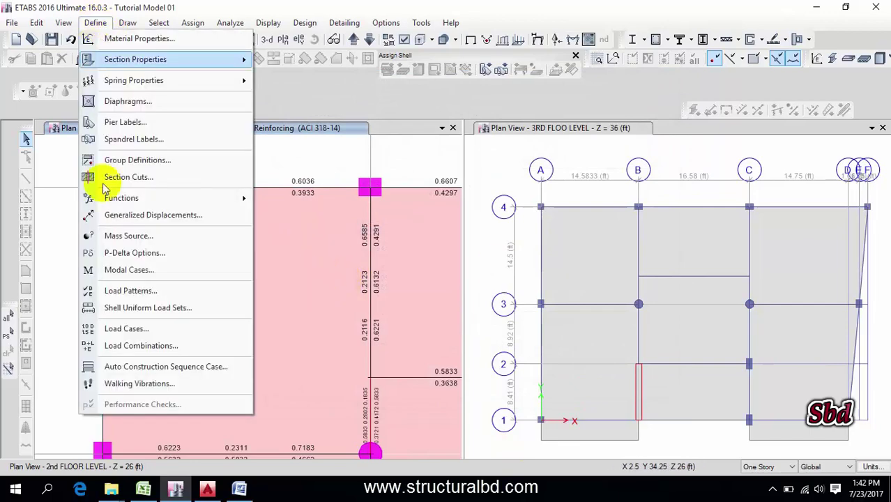
click(143, 346)
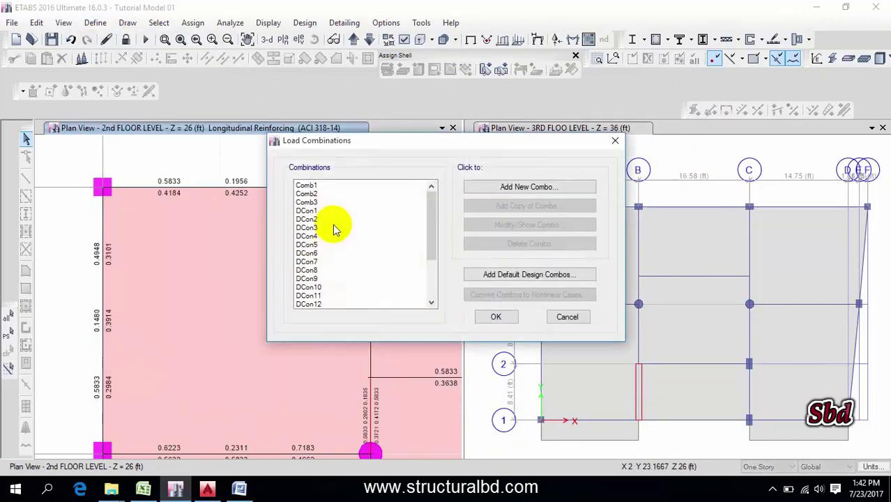
click(306, 211)
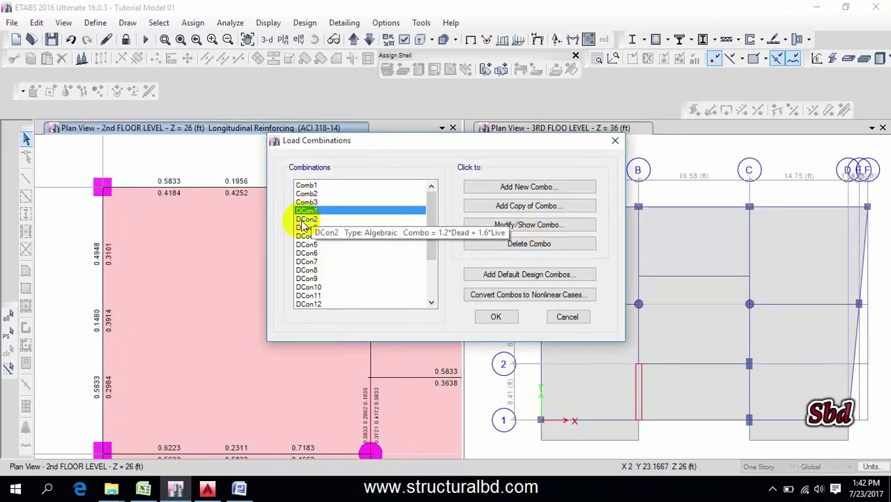
click(528, 224)
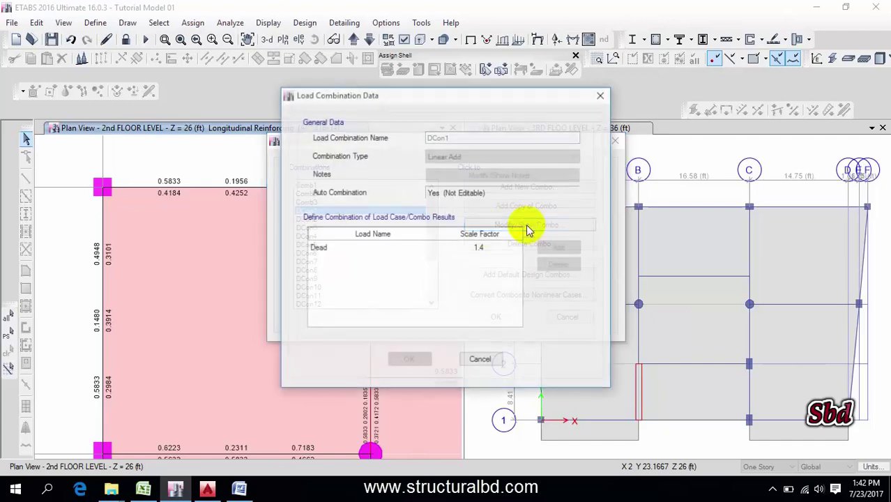
click(481, 359)
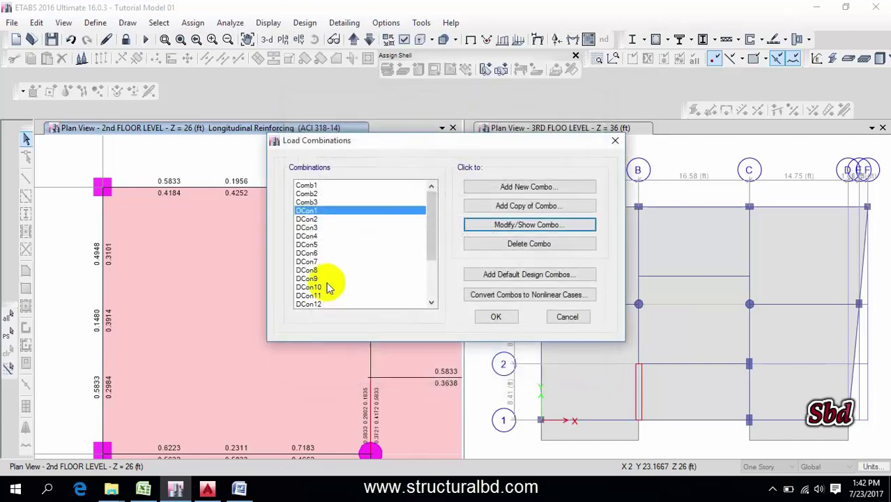
View the load factors that define DCon2 and browse the remaining combinations from DCon6 down to Reaction.
click(307, 220)
click(509, 225)
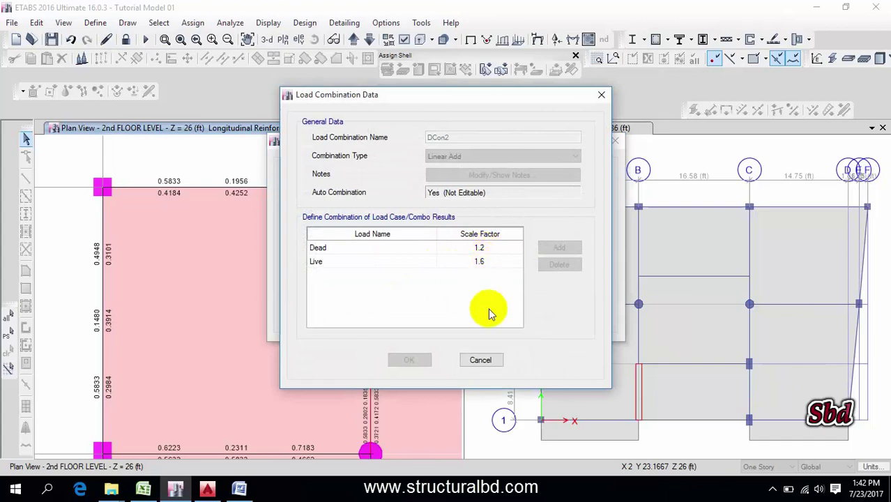
click(481, 360)
click(338, 254)
scroll(352, 272, down, 3)
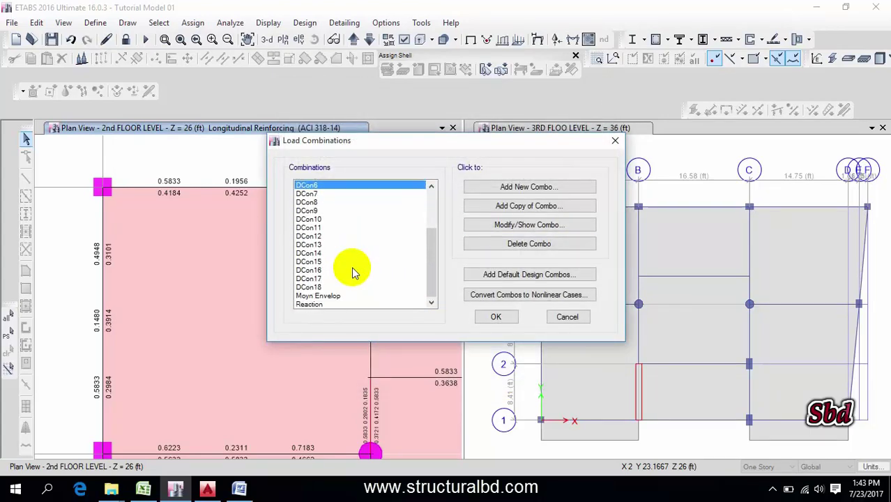
Check the default design combinations through DCon18 and close the load combinations list without changes.
click(362, 287)
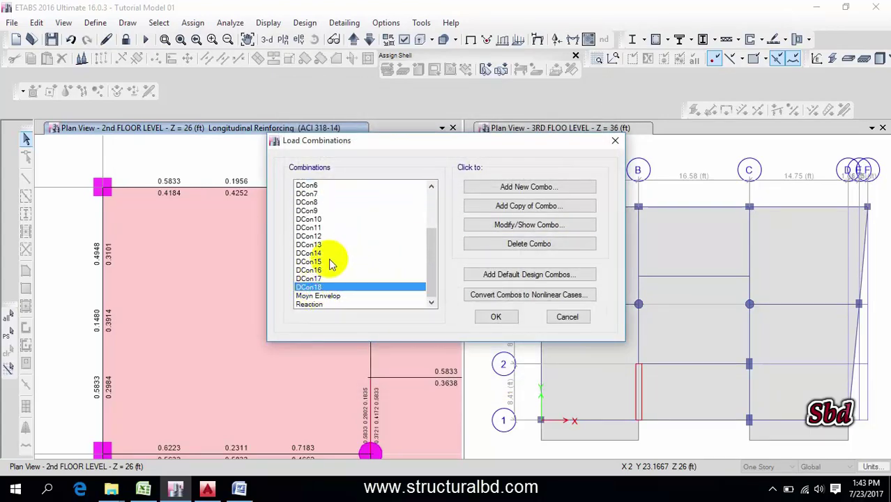
click(568, 318)
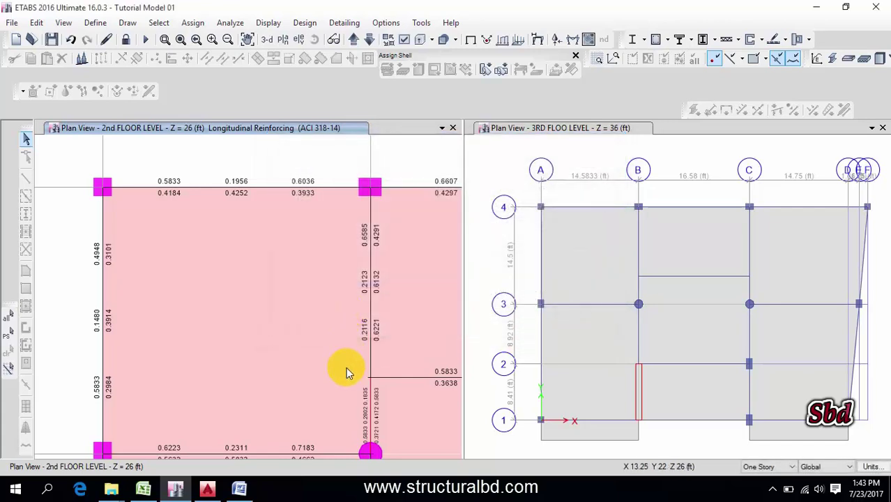
Switch the longitudinal reinforcing display to elevation A and examine the beam and column steel areas on the lower stories.
scroll(334, 324, up, 1)
scroll(318, 313, down, 3)
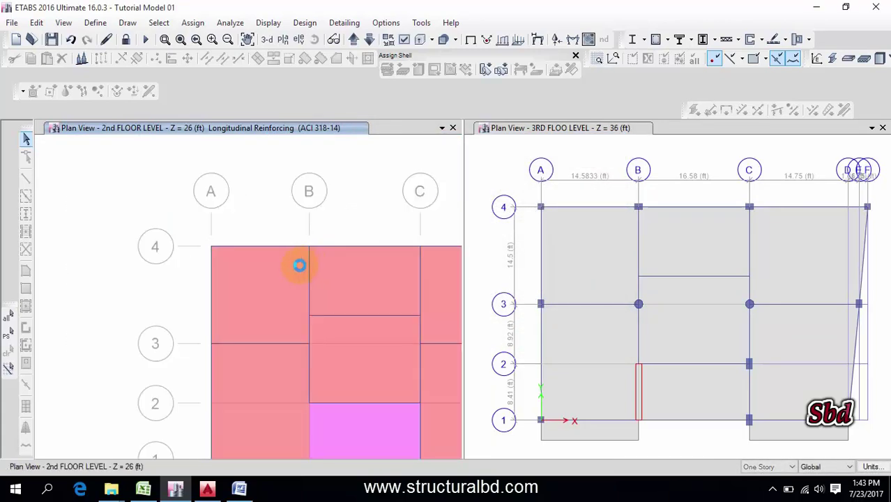
click(299, 39)
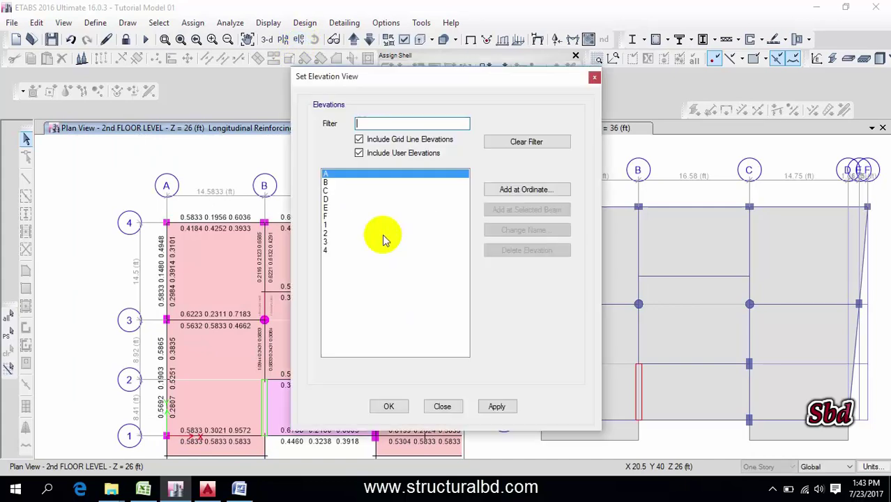
click(497, 407)
click(389, 406)
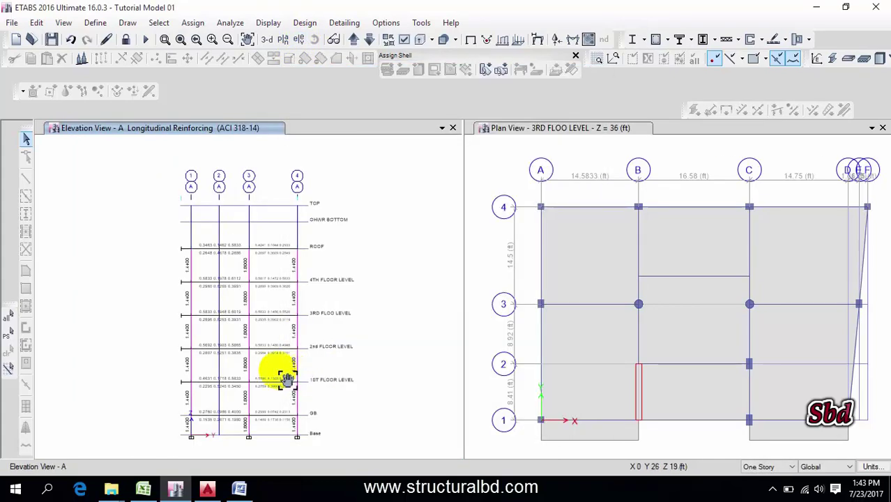
scroll(272, 299, up, 6)
scroll(226, 304, down, 6)
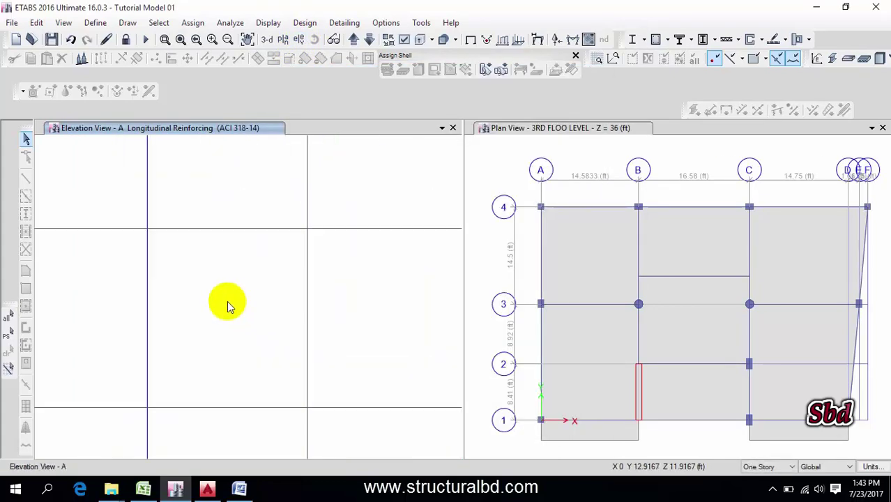
scroll(258, 312, up, 5)
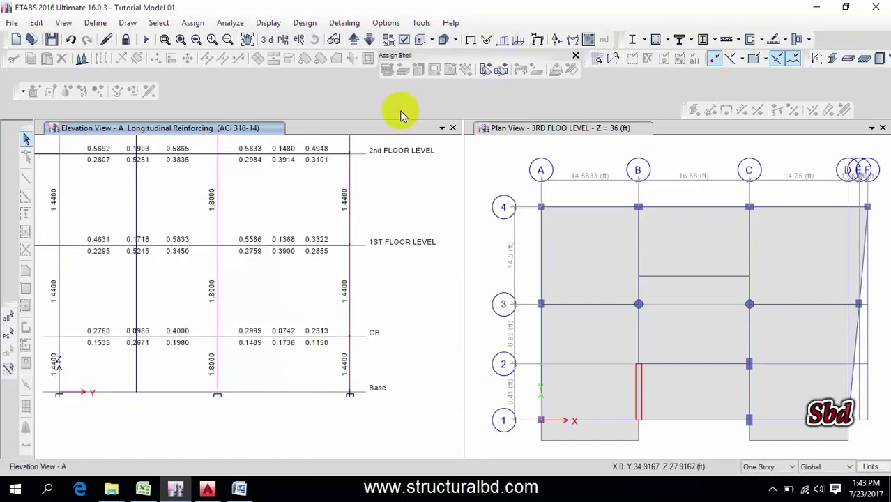
Display the Rebar Percentage design output on elevation A and examine the beam and column percentages from the base to the 2nd floor.
click(305, 22)
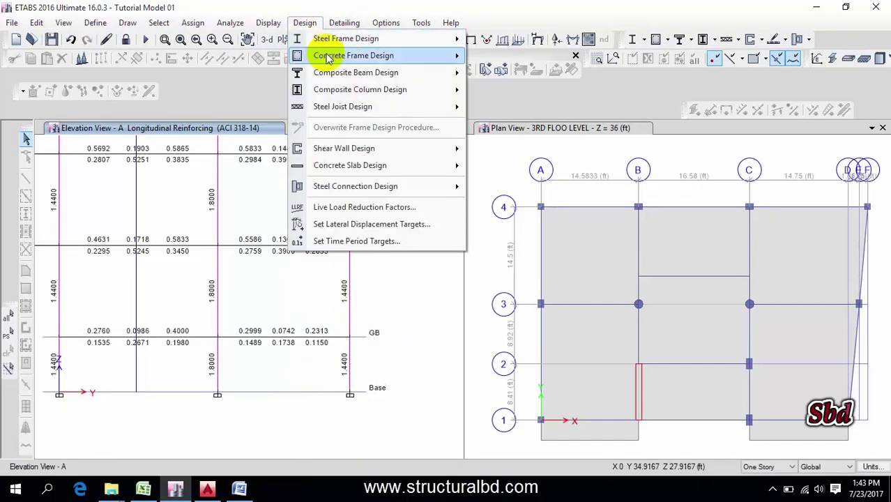
mouse_move(345, 60)
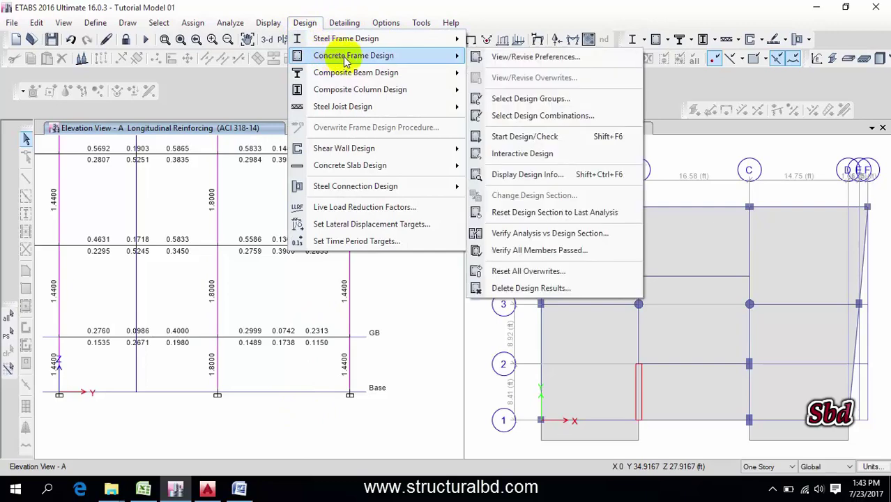
click(535, 176)
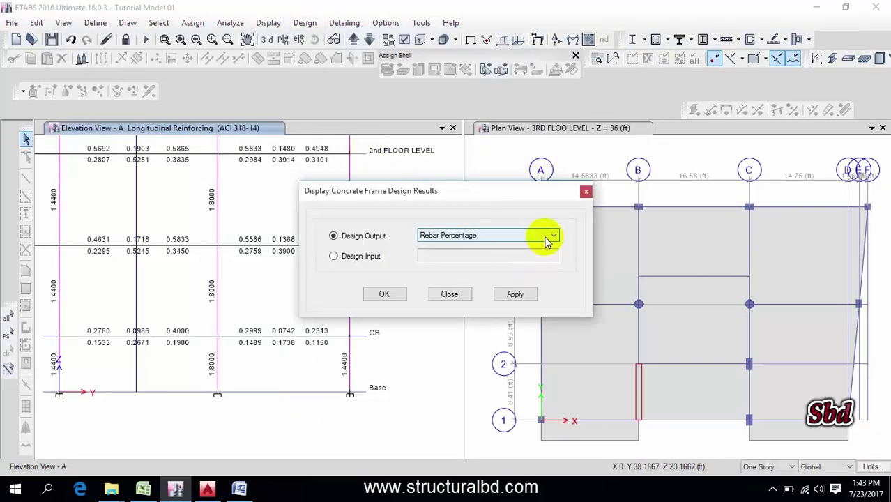
click(548, 241)
click(488, 251)
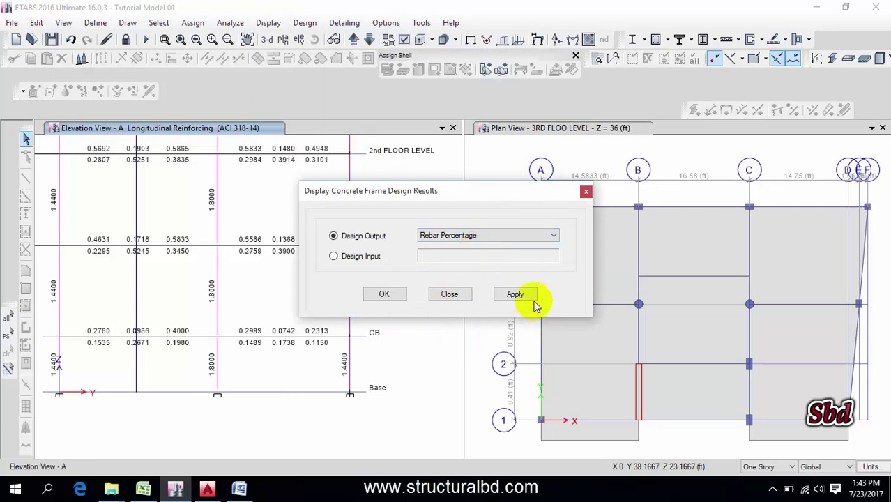
click(390, 293)
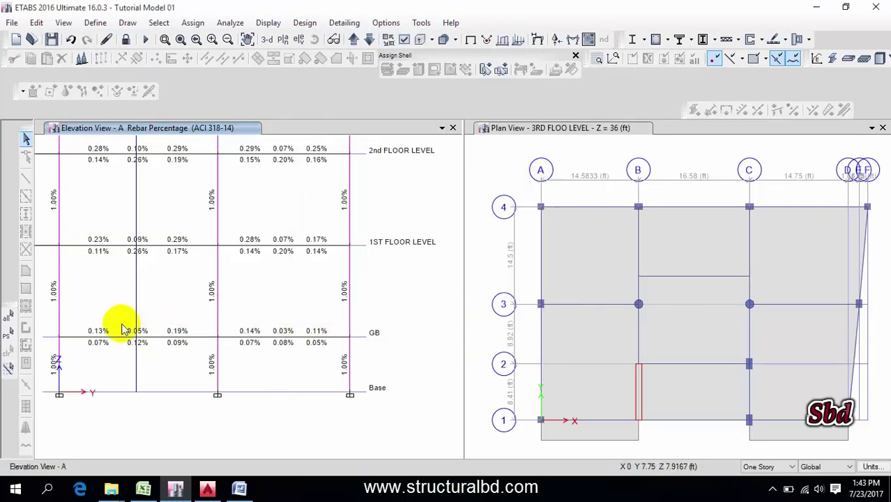
scroll(157, 325, up, 3)
middle_drag(157, 325, 234, 330)
scroll(295, 243, down, 3)
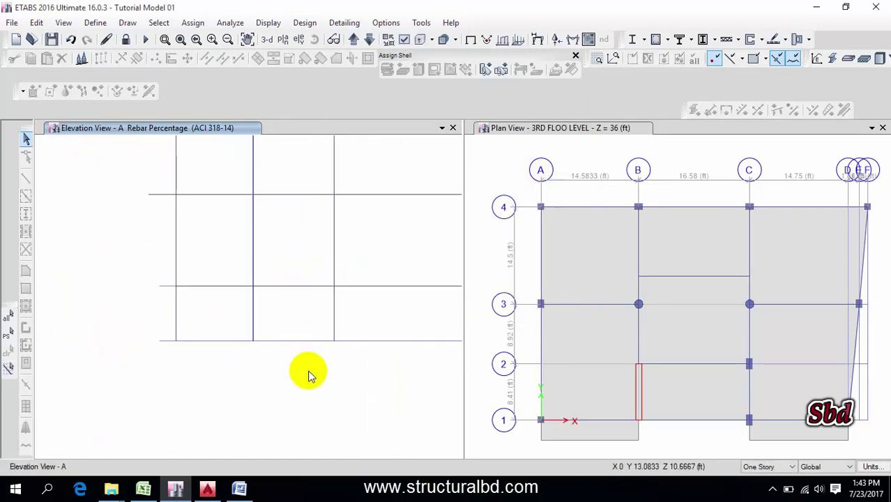
middle_drag(378, 332, 262, 341)
middle_drag(288, 272, 327, 319)
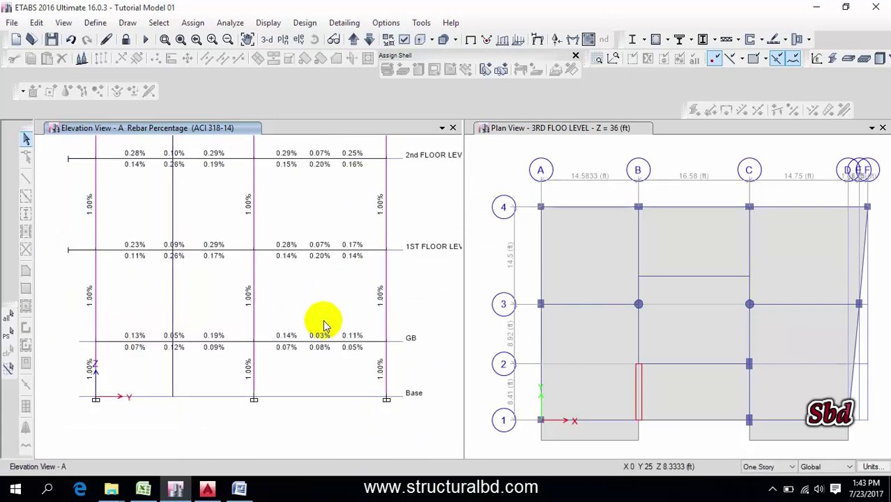
middle_drag(300, 268, 328, 303)
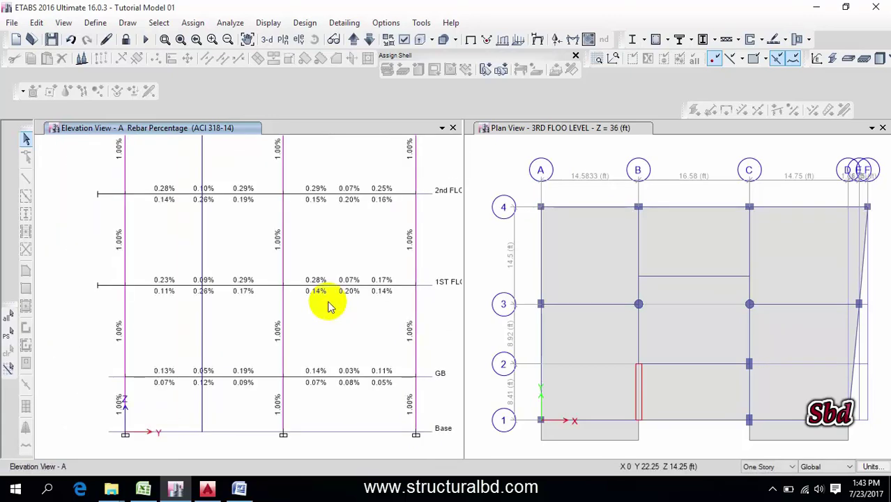
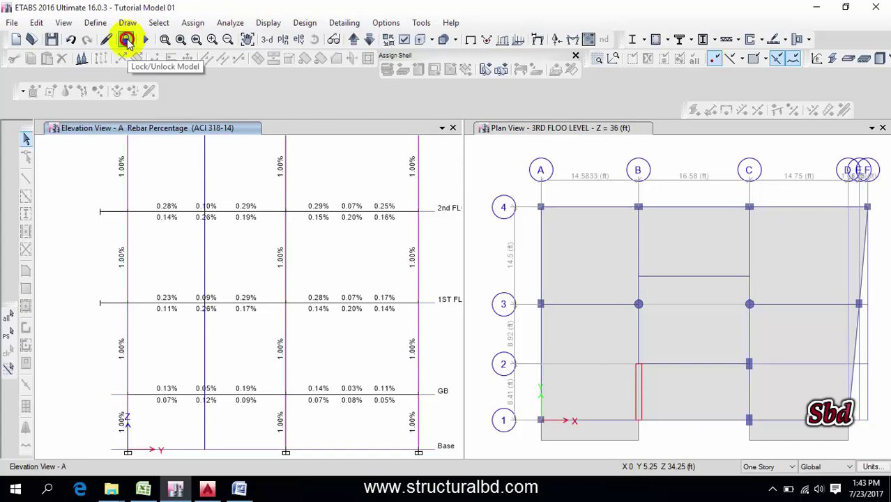
Unlock the model for editing and bring all stories of elevation A into view.
click(126, 40)
click(457, 295)
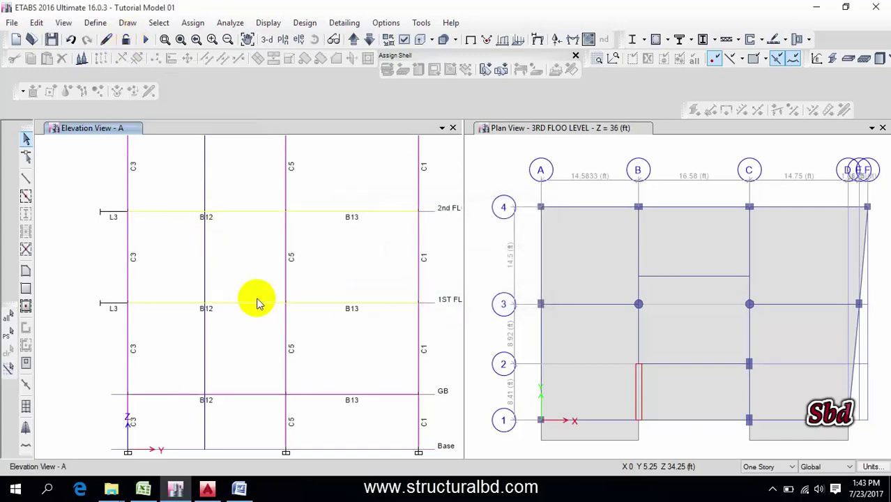
scroll(304, 280, down, 5)
scroll(279, 286, up, 5)
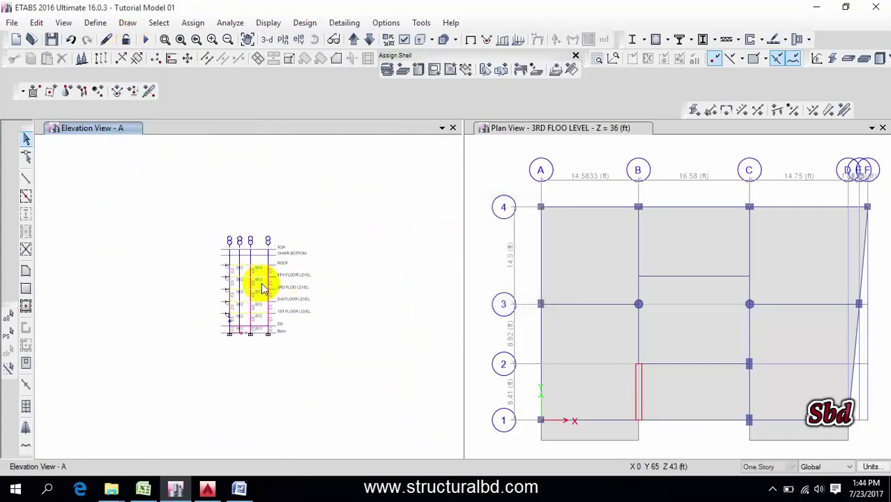
mouse_move(335, 227)
middle_down()
mouse_move(360, 225)
mouse_move(294, 213)
middle_up()
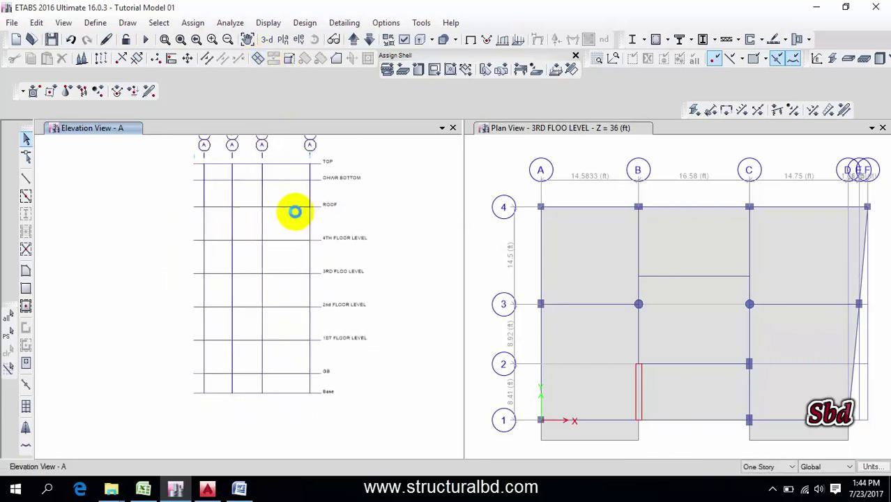
Select all wall objects in the model by object type.
click(159, 23)
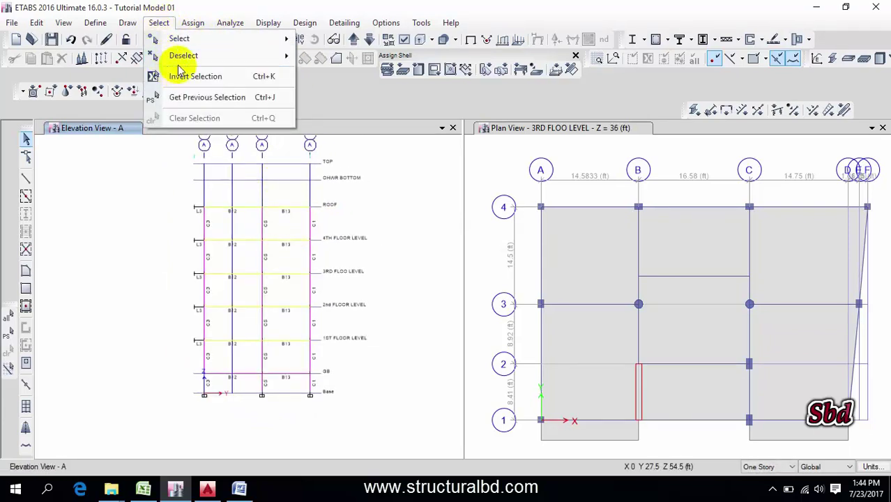
mouse_move(162, 38)
click(349, 133)
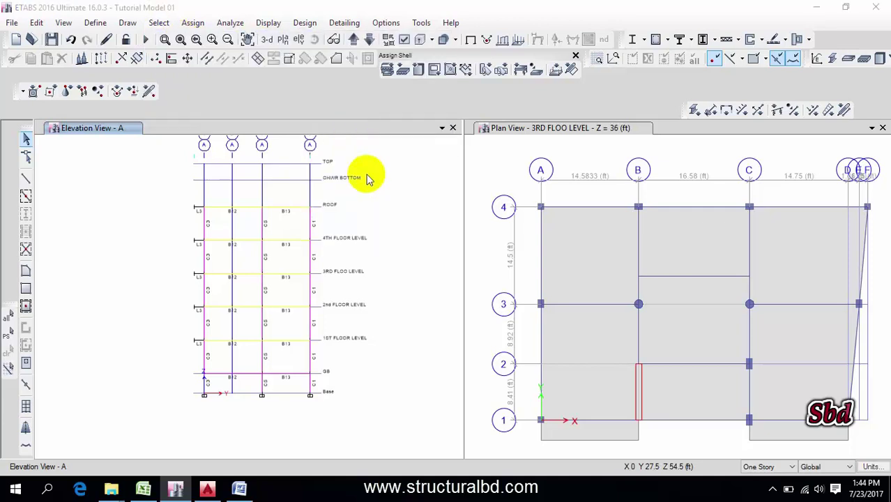
double_click(438, 179)
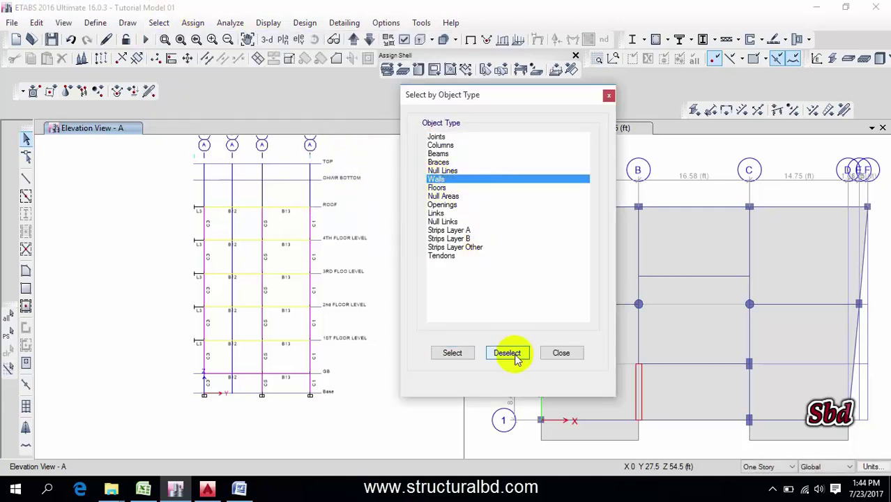
click(562, 354)
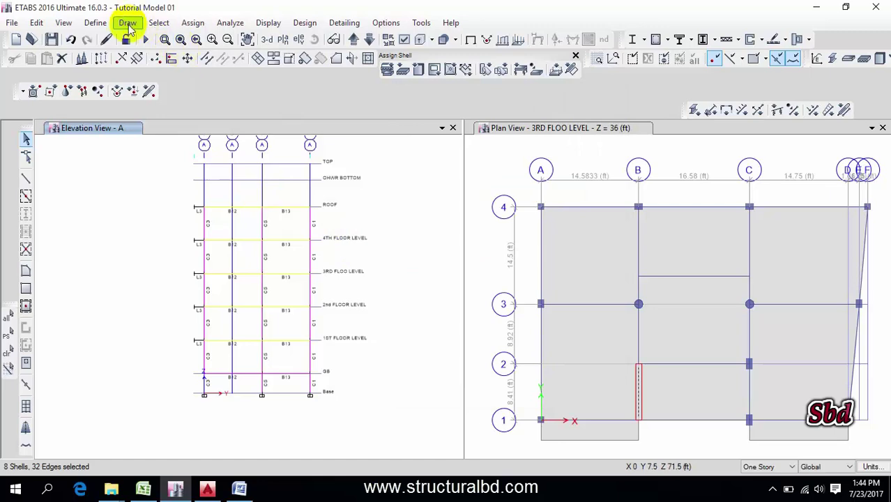
Assign pier label P1 to the selected wall shells.
click(193, 23)
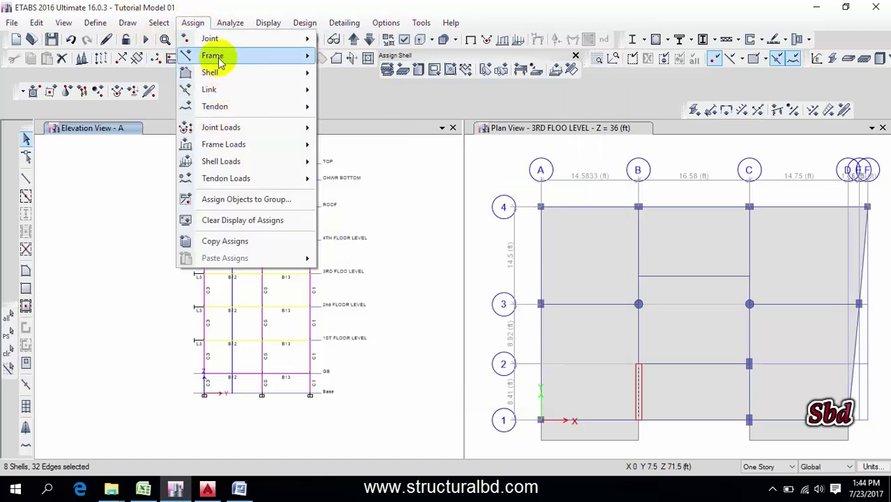
mouse_move(223, 72)
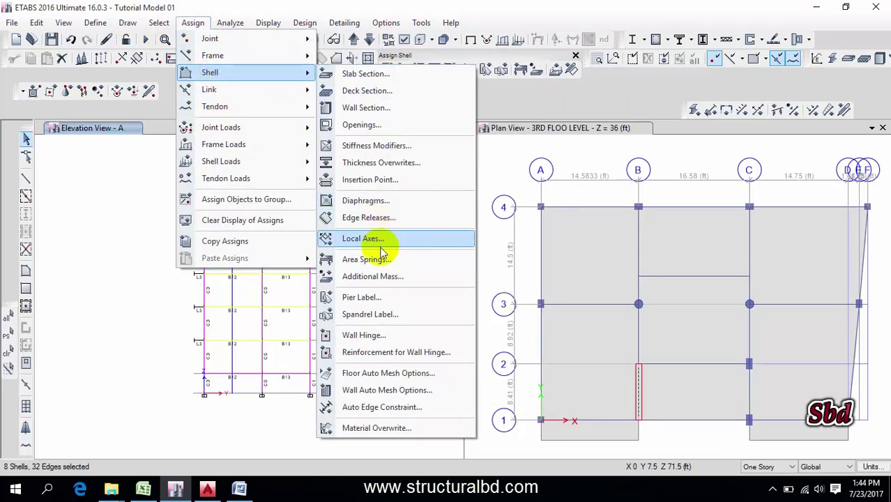
click(366, 298)
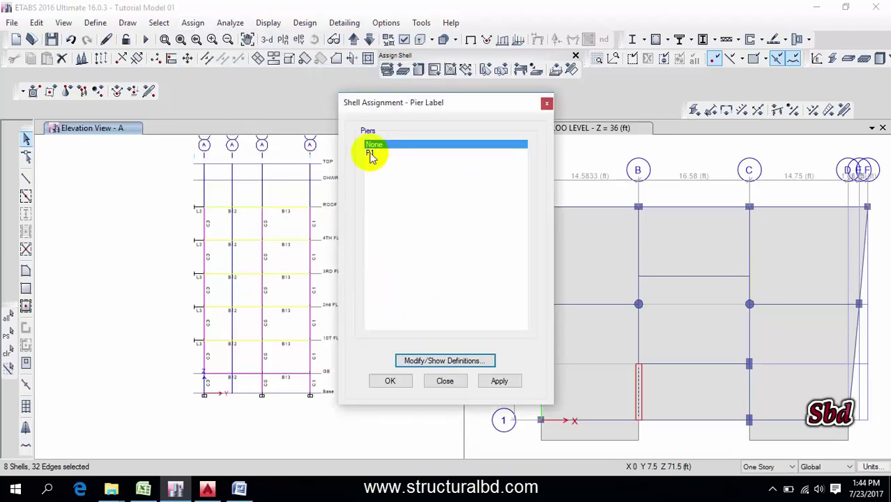
click(370, 152)
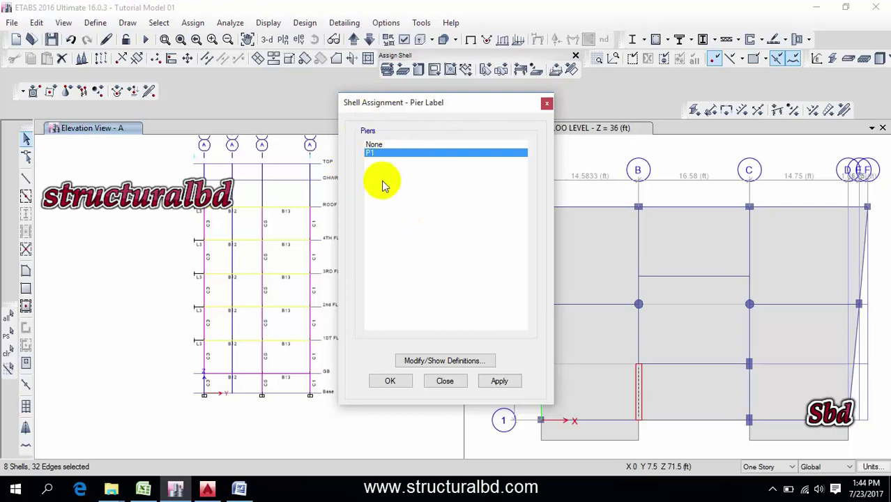
click(504, 384)
click(448, 381)
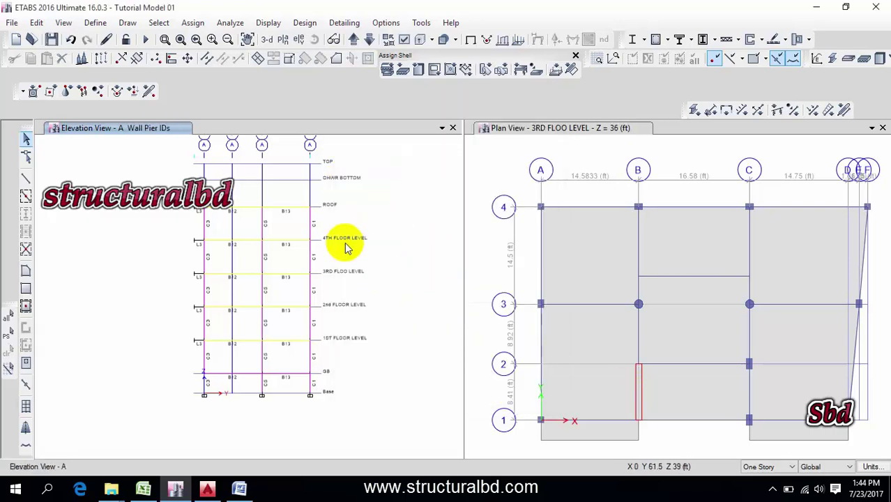
Review the defined wall pier labels and close the definitions without changes.
click(98, 24)
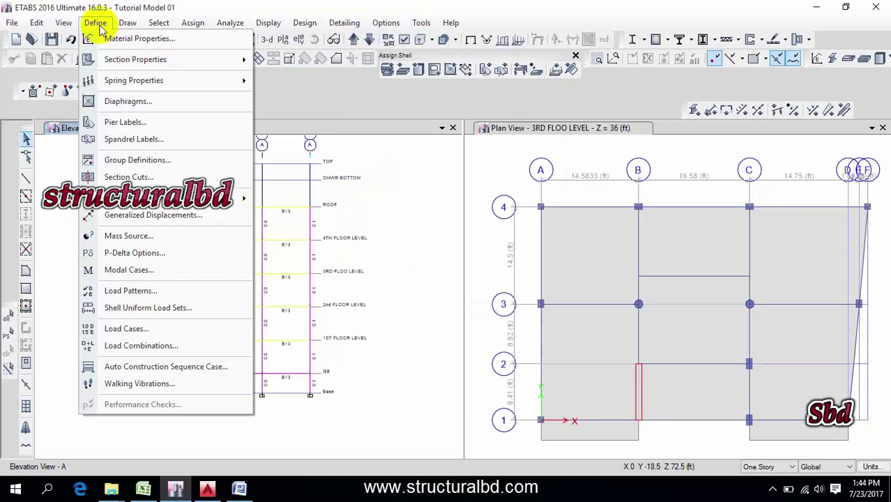
click(125, 122)
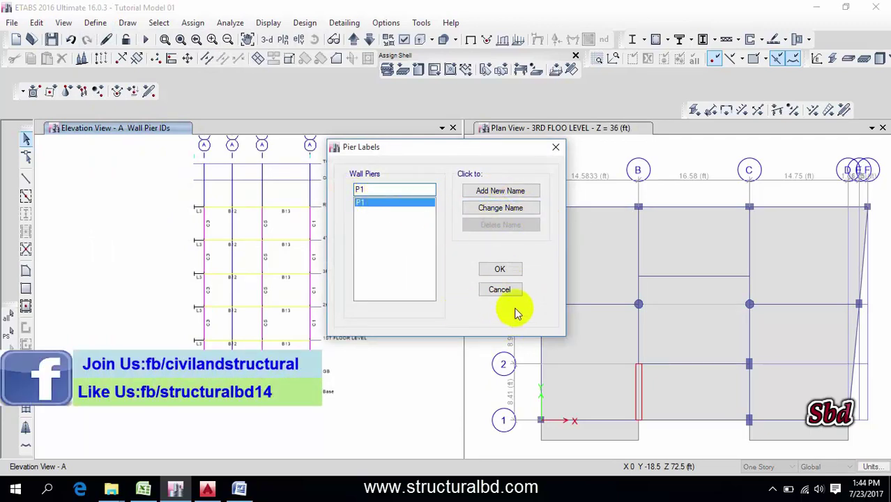
click(499, 290)
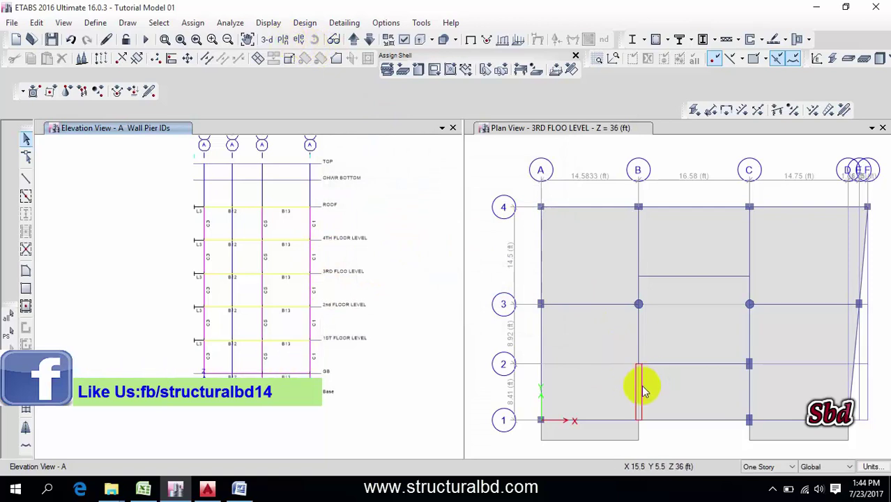
Show elevation B and examine the pier labels on the shear wall between grids 1 and 2 at every story.
click(299, 42)
click(327, 182)
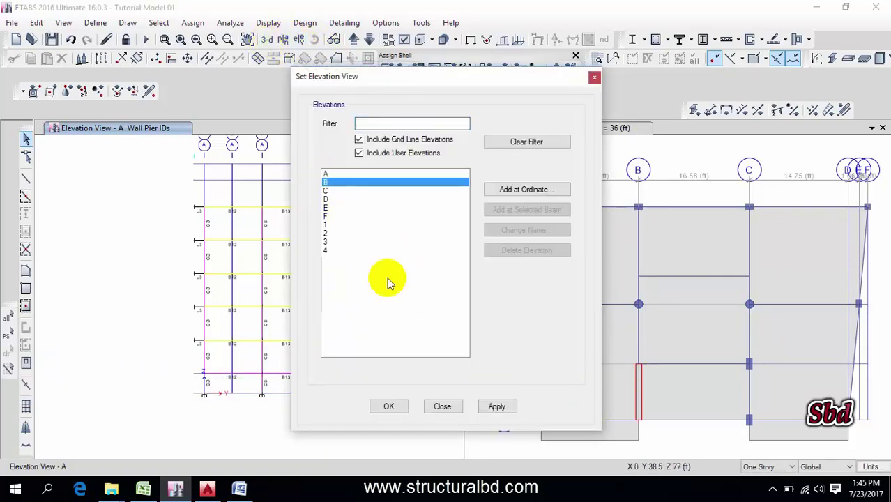
click(497, 407)
click(404, 406)
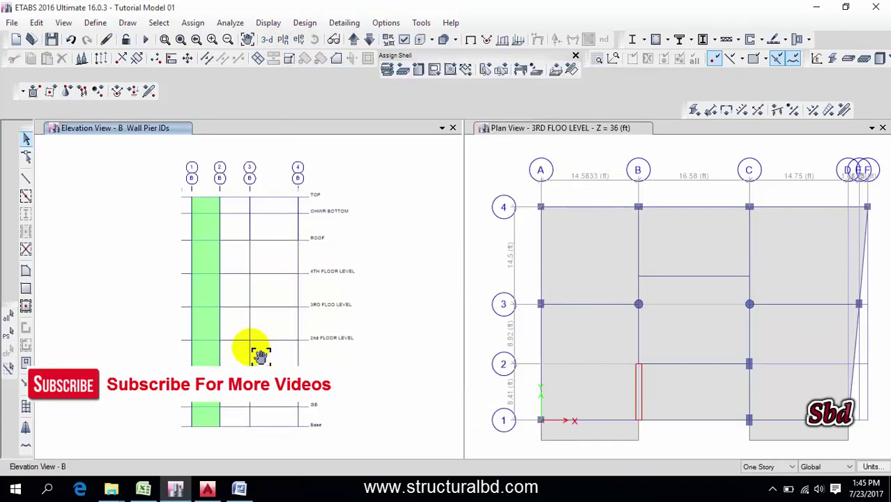
scroll(242, 320, up, 3)
scroll(243, 319, down, 3)
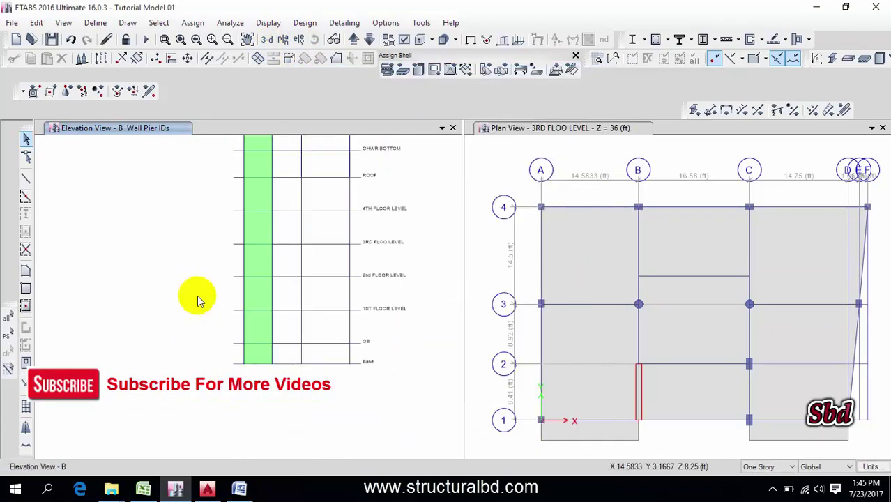
middle_drag(204, 225, 199, 260)
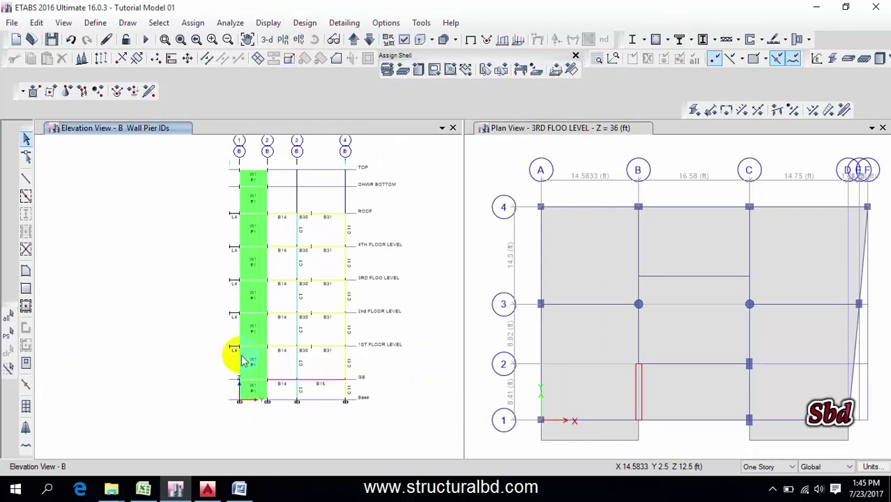
Run the analysis and show the Moment 3-3 diagram for the envelope combination on elevation B, unfilled and with piers included.
click(230, 23)
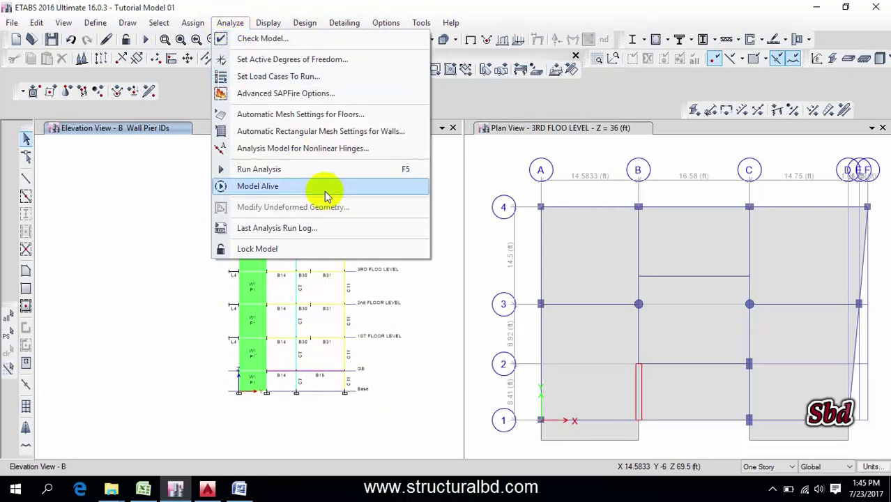
click(325, 185)
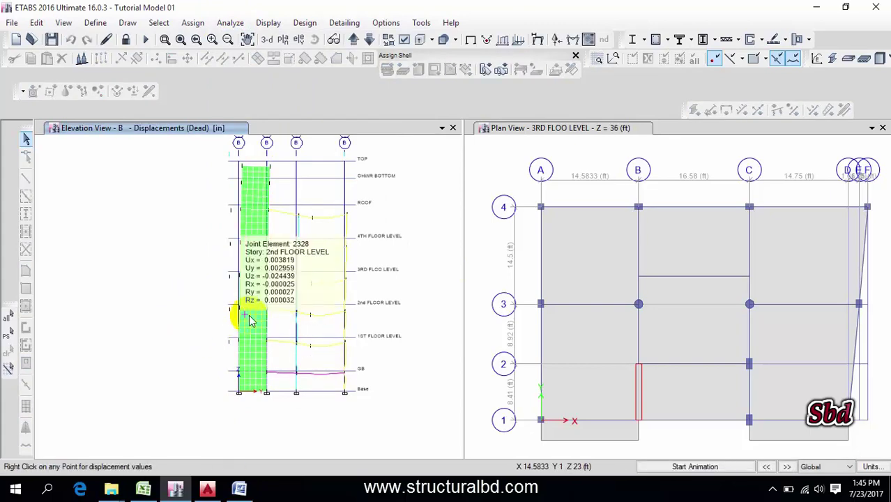
click(572, 40)
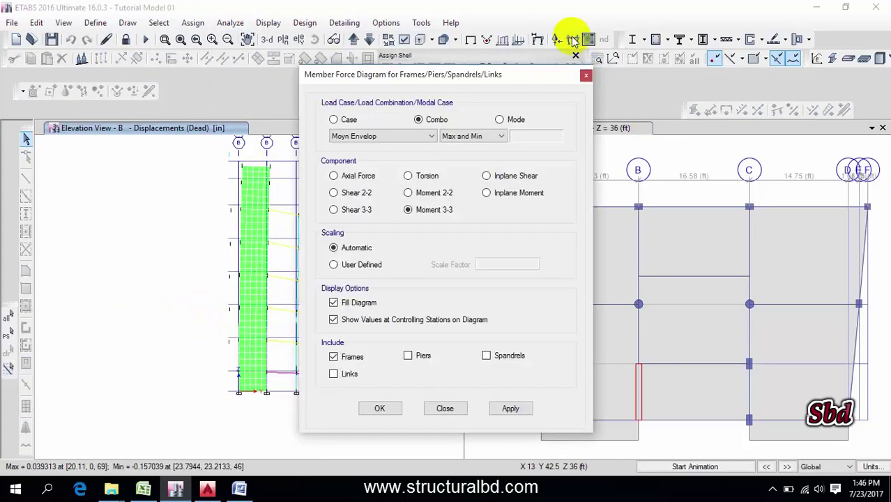
click(359, 303)
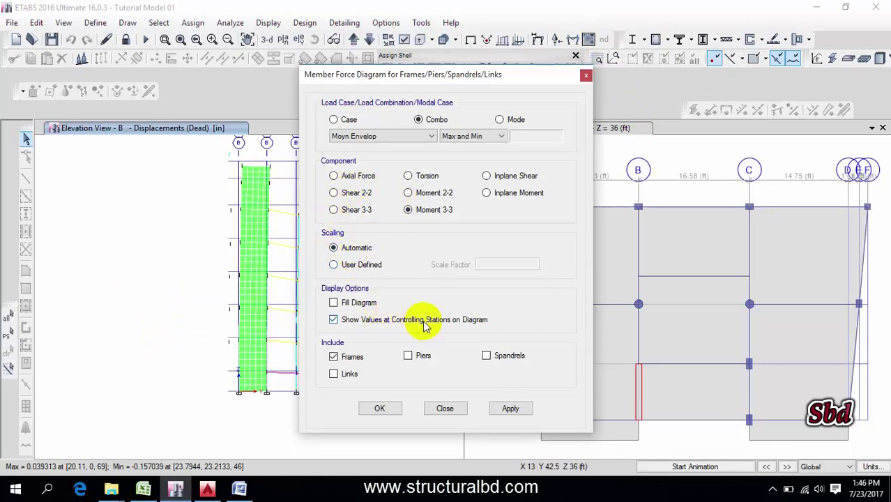
click(410, 356)
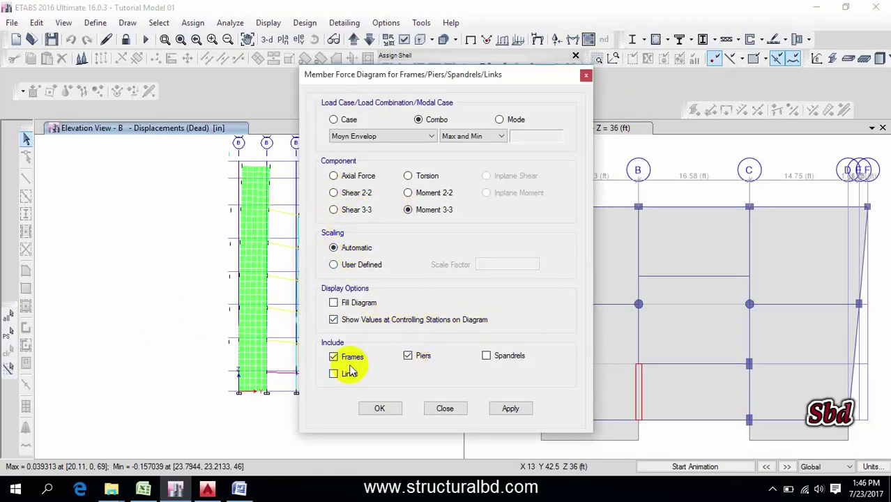
click(510, 408)
click(380, 409)
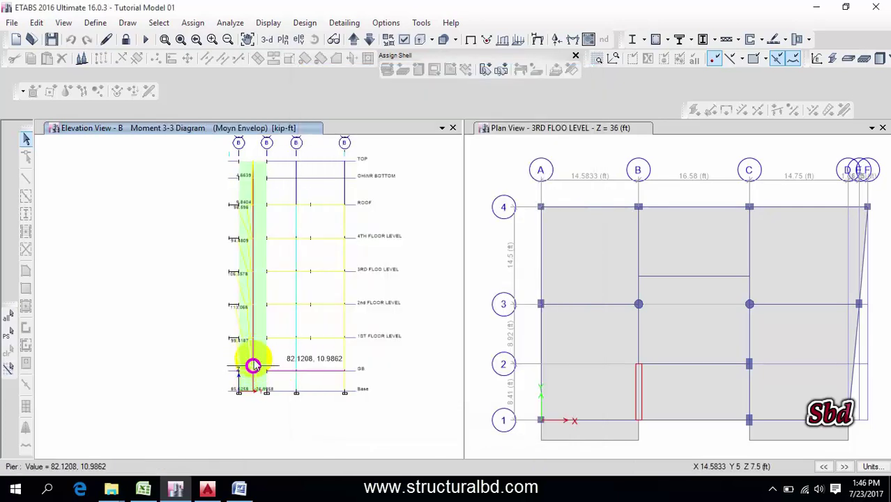
Review the shear V2 and moment M3 diagrams of pier P1 at 1ST FLOOR LEVEL and close them.
scroll(251, 356, up, 3)
scroll(269, 339, down, 2)
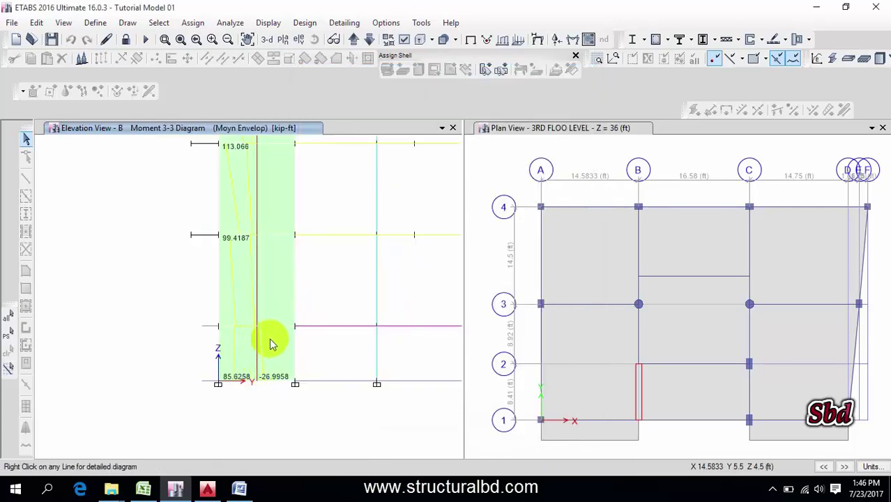
right_click(258, 276)
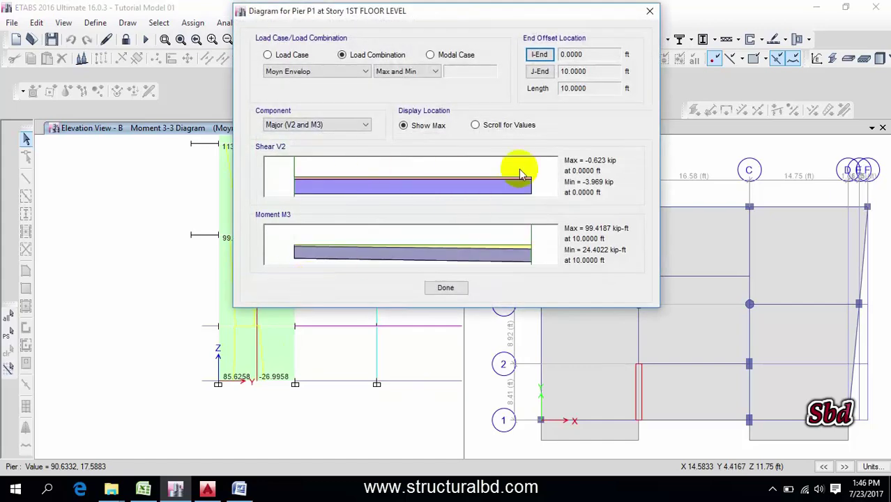
click(650, 12)
middle_drag(174, 201, 166, 275)
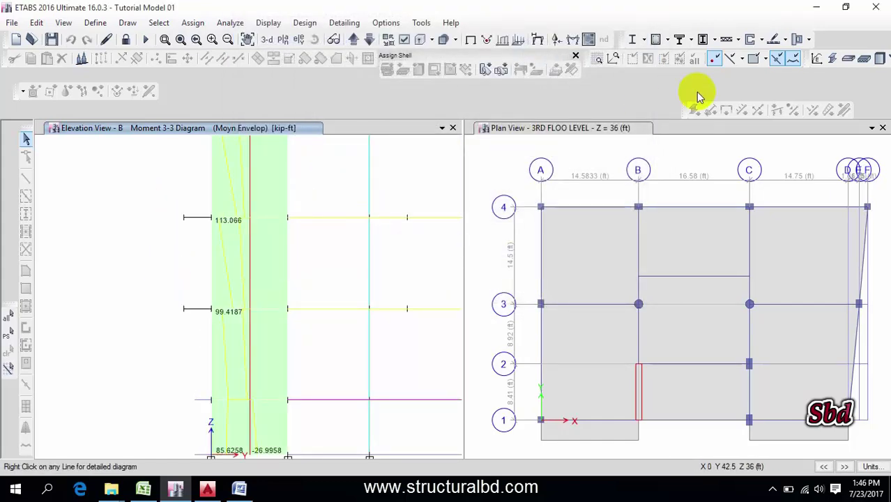
Run the shear wall design check to show the pier longitudinal reinforcing areas on elevation B.
click(304, 22)
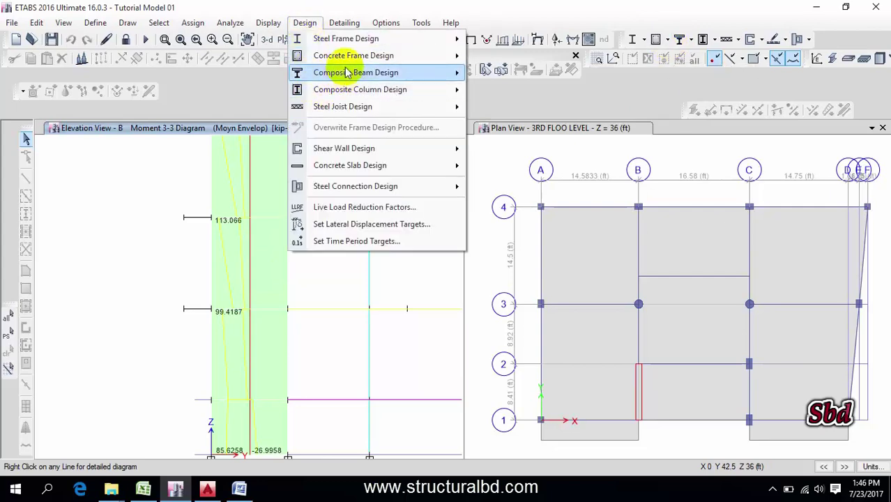
mouse_move(347, 61)
mouse_move(348, 144)
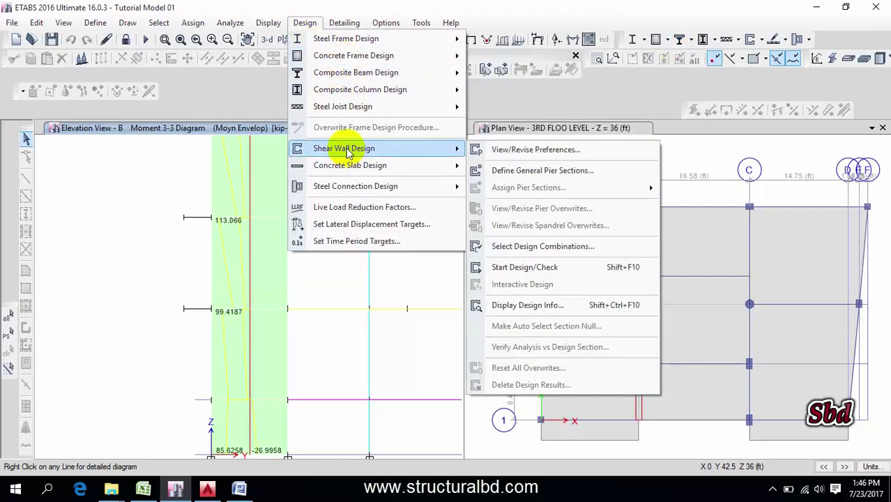
click(525, 268)
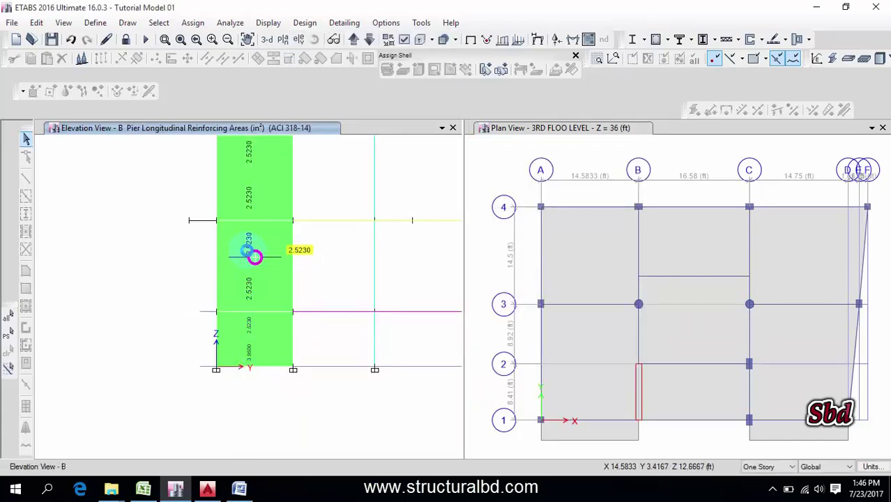
Review the ACI 318-14 pier design summary for P1 at 1ST FLOOR LEVEL and close the report.
right_click(254, 257)
scroll(418, 189, down, 3)
scroll(419, 189, up, 4)
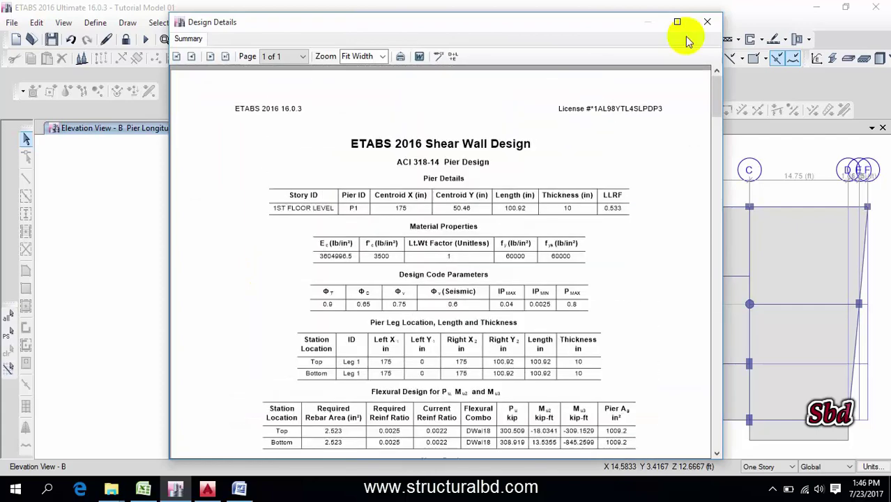
click(705, 26)
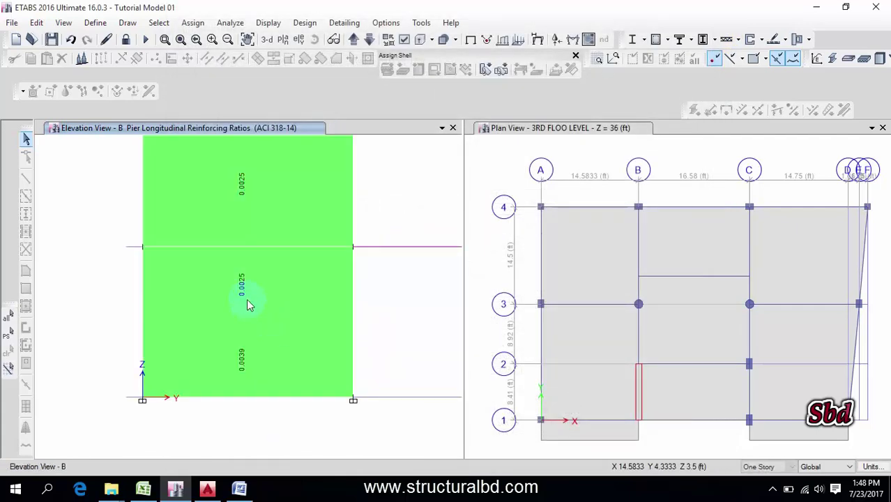
Examine the pier longitudinal reinforcing ratios on the lowest stories of the shear wall in elevation B.
middle_drag(249, 304, 269, 314)
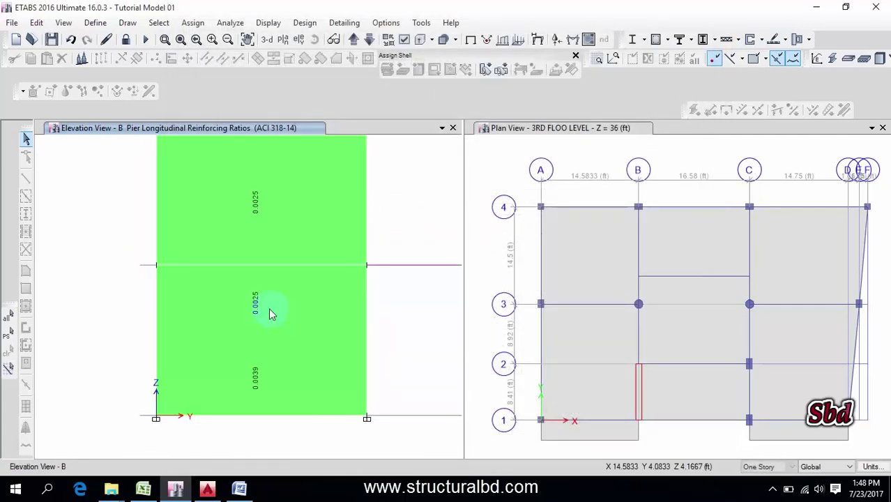
mouse_move(294, 223)
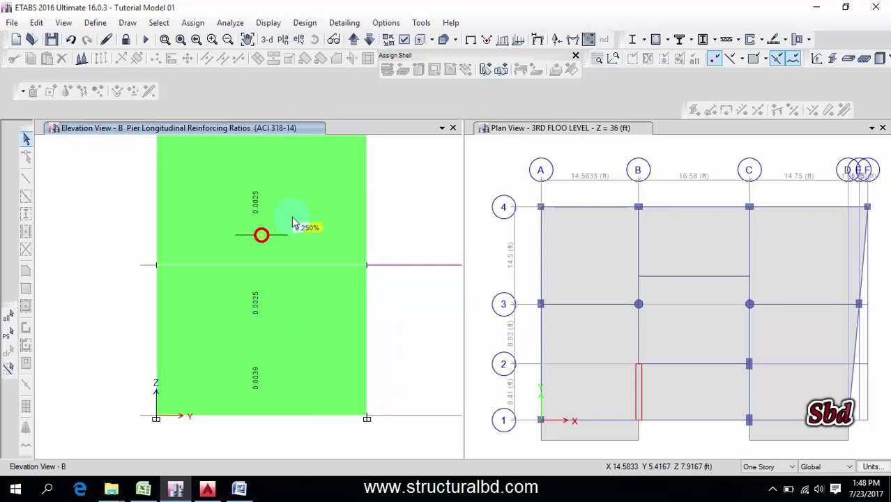